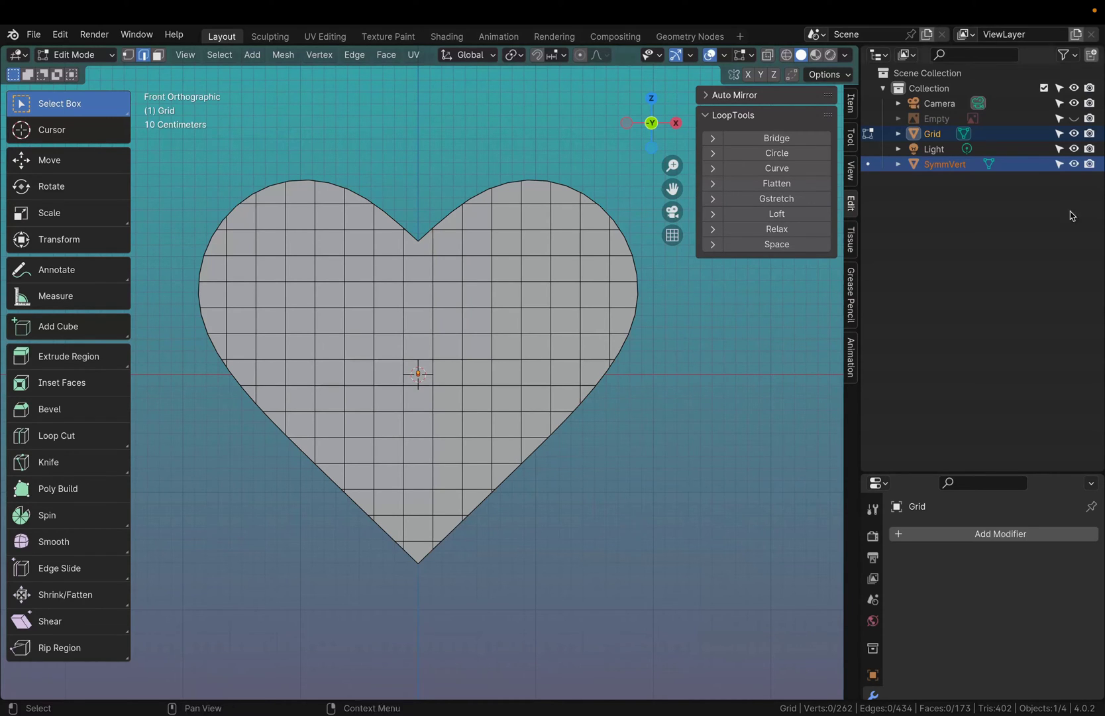
Toggle the Grid heart mesh's visibility off and on in the Outliner, then exit Edit Mode.
{"action": "left_click", "coordinate": [1074, 134]}
{"action": "left_click", "coordinate": [1074, 134]}
{"action": "key", "text": "Tab"}
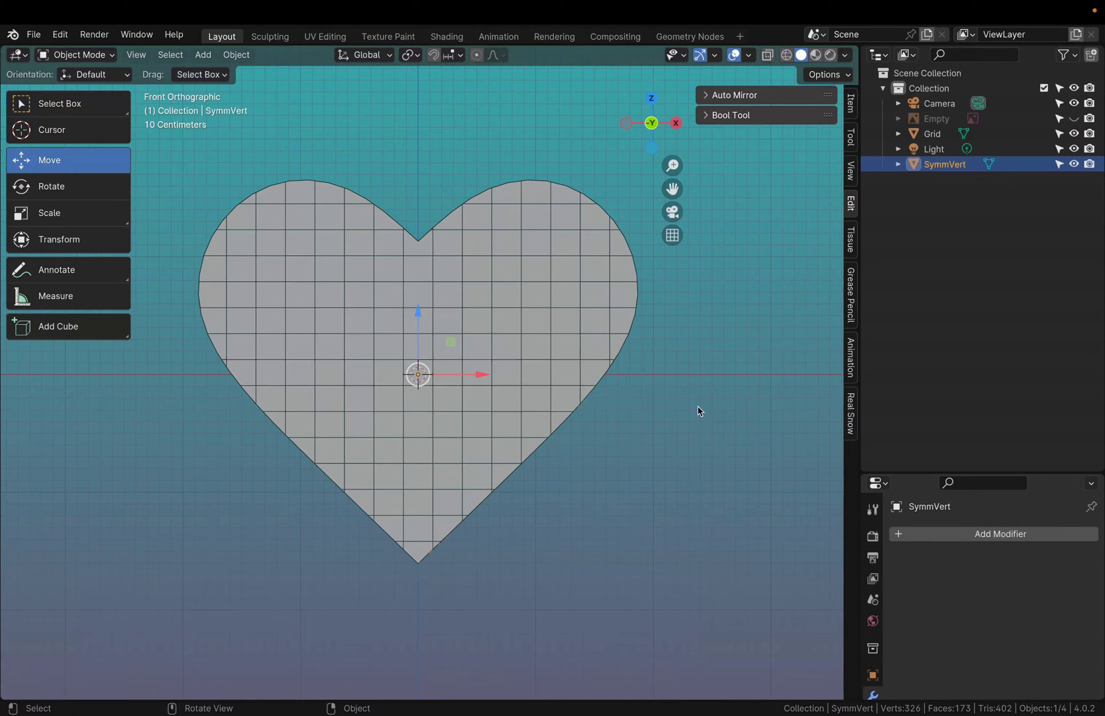
Delete the SymmVert object and rename Grid to 'heart' in the Outliner.
{"action": "key", "text": "x"}
{"action": "left_click", "coordinate": [517, 411]}
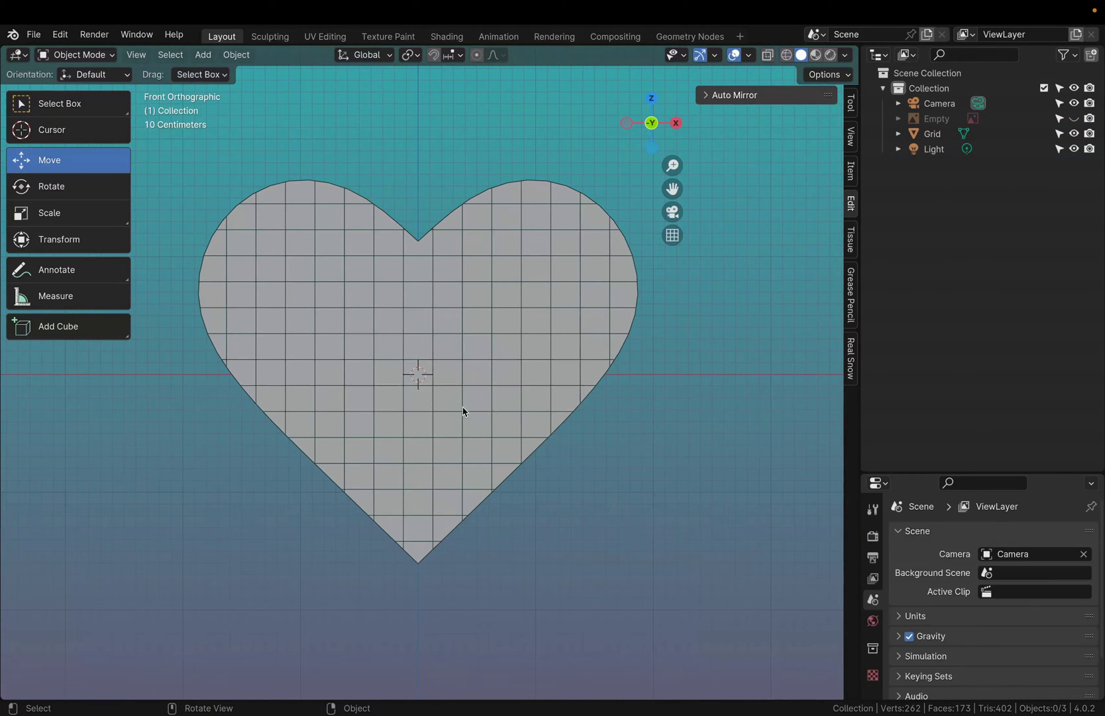
{"action": "left_click", "coordinate": [943, 135]}
{"action": "double_click", "coordinate": [943, 134]}
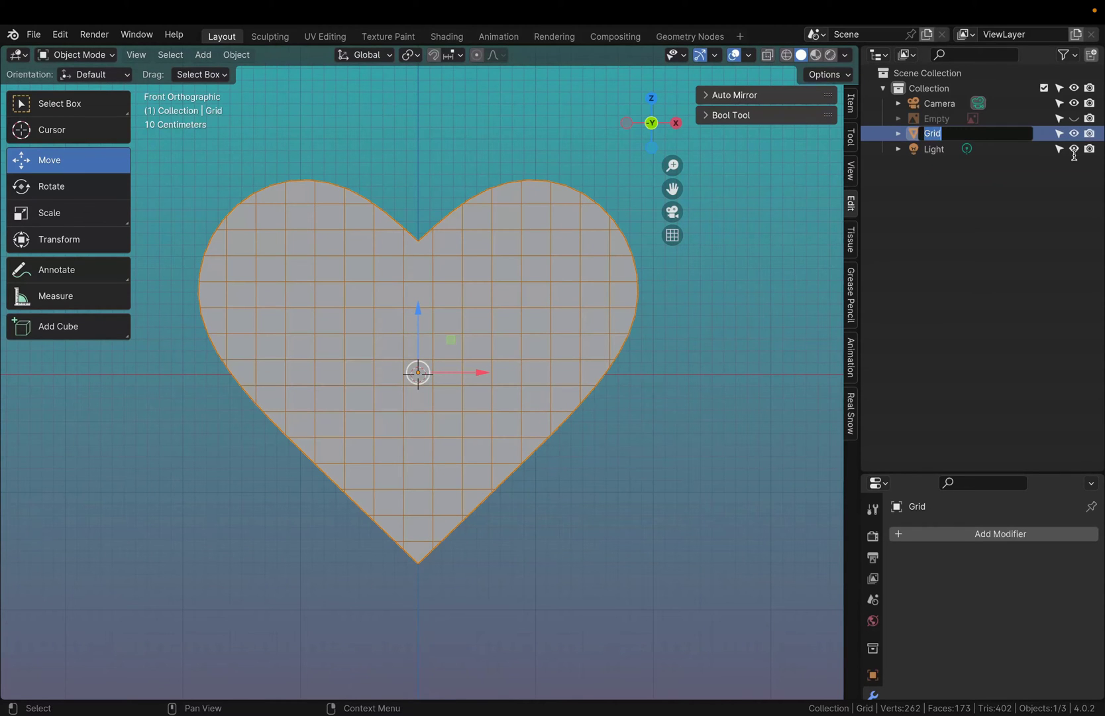
{"action": "type", "text": "heart"}
{"action": "key", "text": "Return"}
{"action": "scroll", "coordinate": [605, 358], "scroll_direction": "down", "scroll_amount": 3}
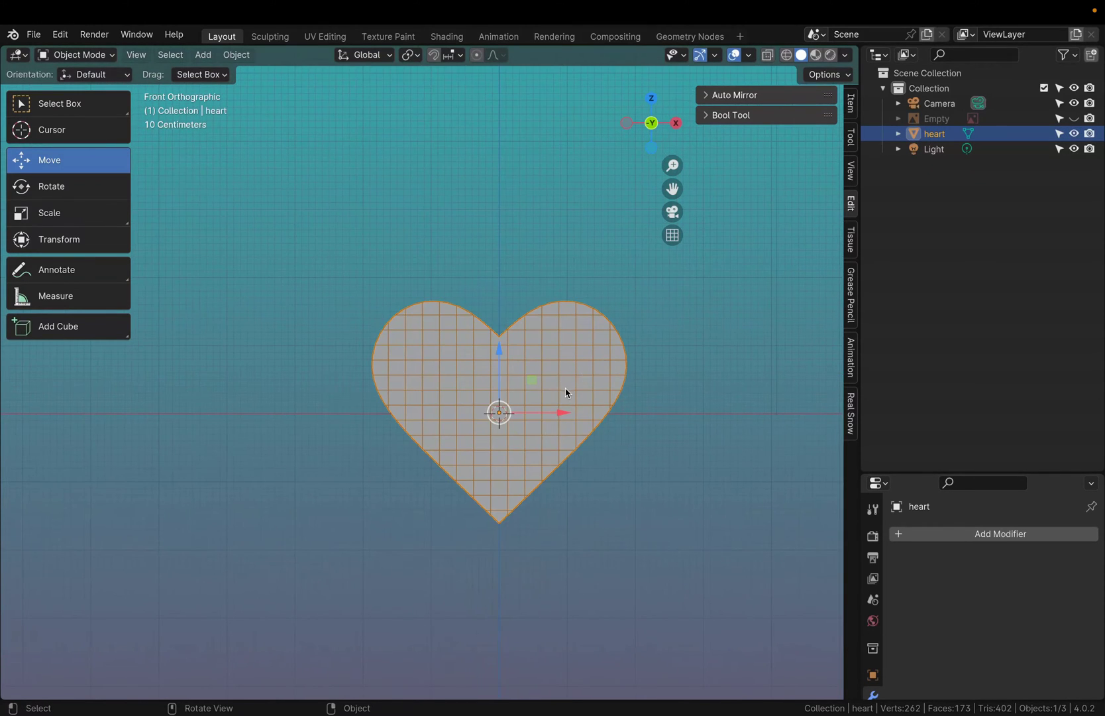
Open the Add-ons preferences filtered by 'extr' to confirm Add Curve and Add Mesh Extra Objects are enabled.
{"action": "left_click", "coordinate": [31, 37]}
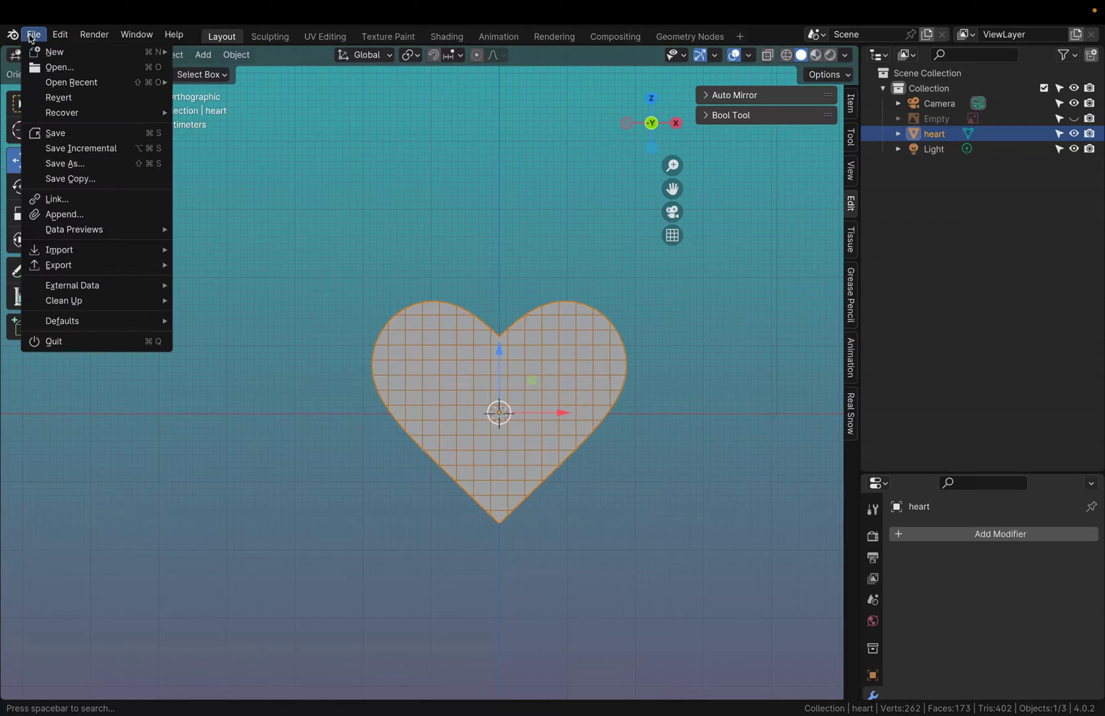
{"action": "mouse_move", "coordinate": [59, 35]}
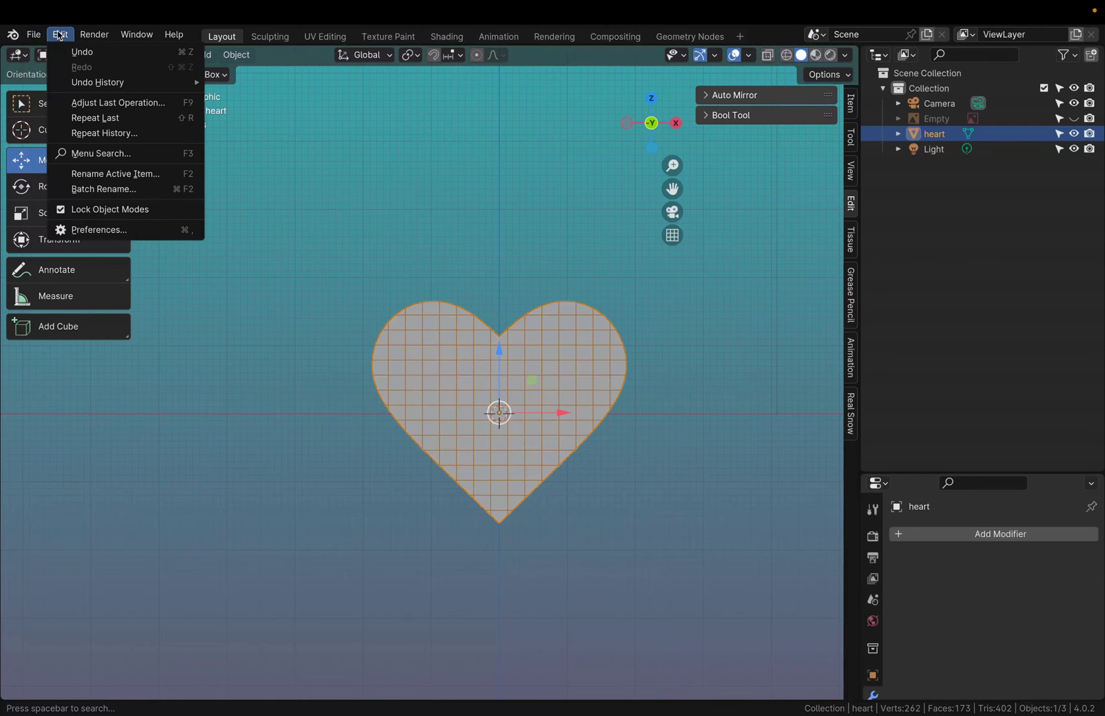
{"action": "left_click", "coordinate": [75, 229]}
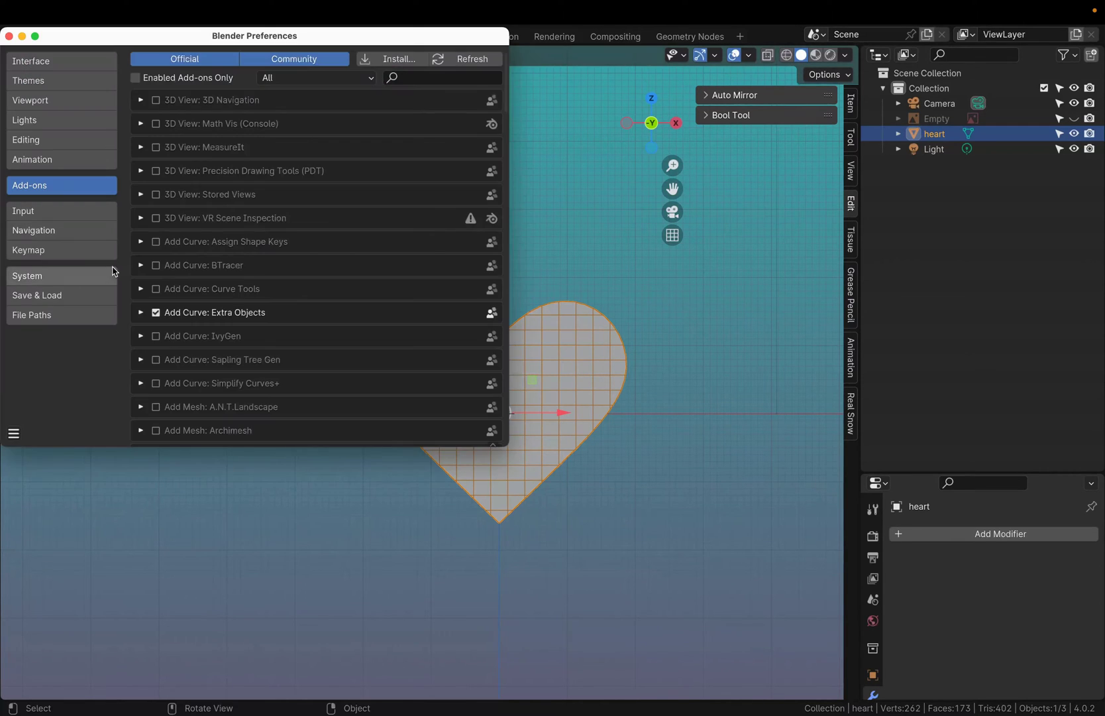
{"action": "left_click", "coordinate": [422, 75]}
{"action": "type", "text": "extr"}
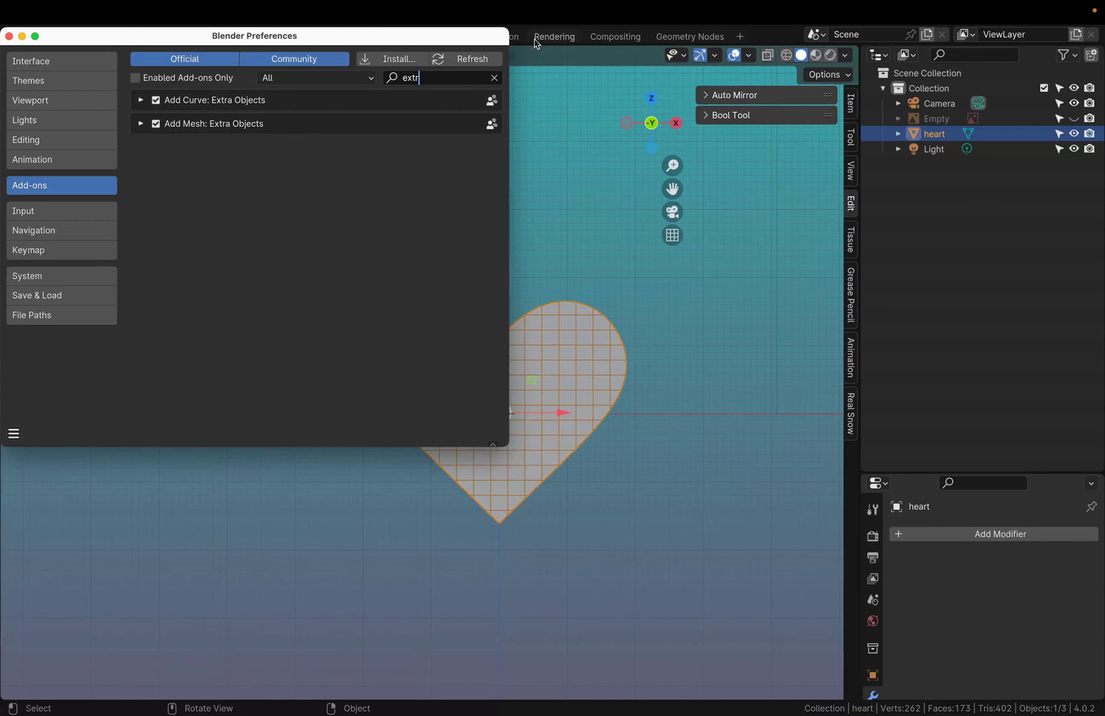
Close Preferences and add a Round Cube mesh to the scene.
{"action": "left_click", "coordinate": [484, 341]}
{"action": "key", "text": "shift+a"}
{"action": "mouse_move", "coordinate": [503, 237]}
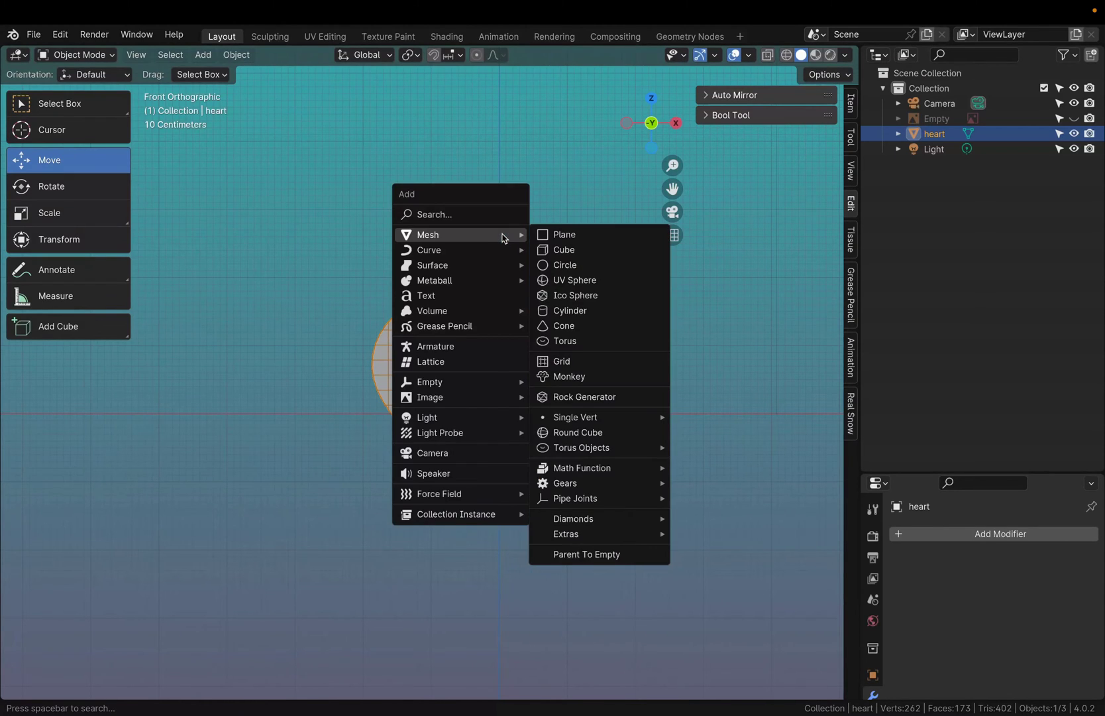
{"action": "left_click", "coordinate": [578, 432]}
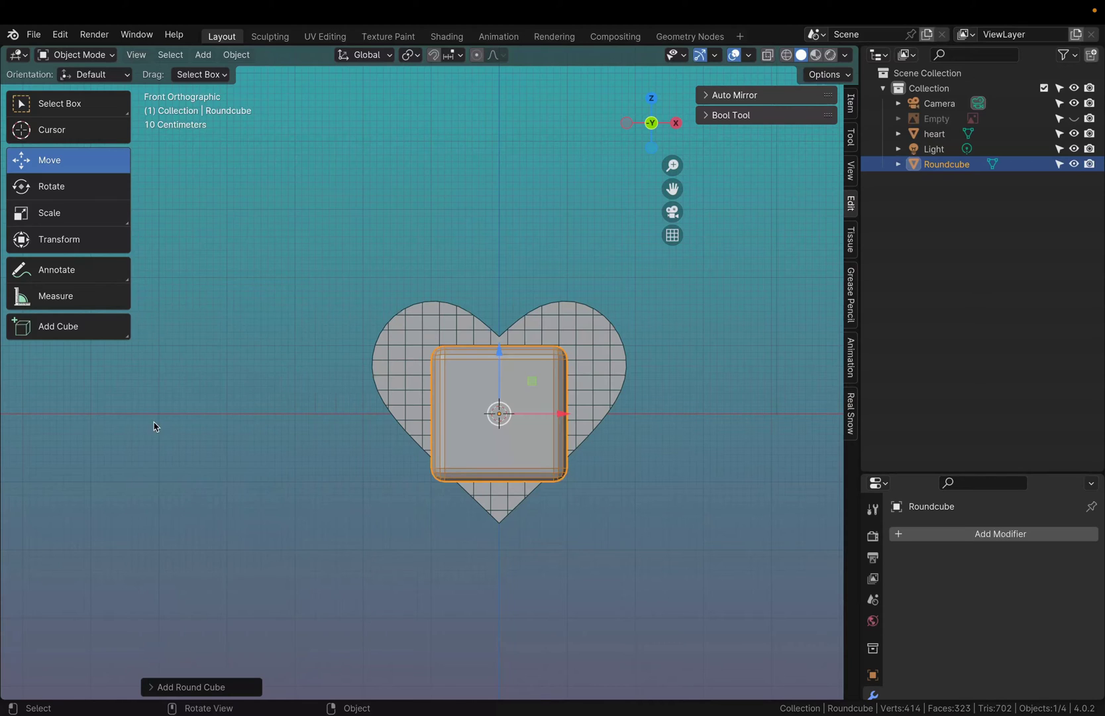
Apply the Quadsphere operator preset to the round cube.
{"action": "left_click", "coordinate": [147, 690]}
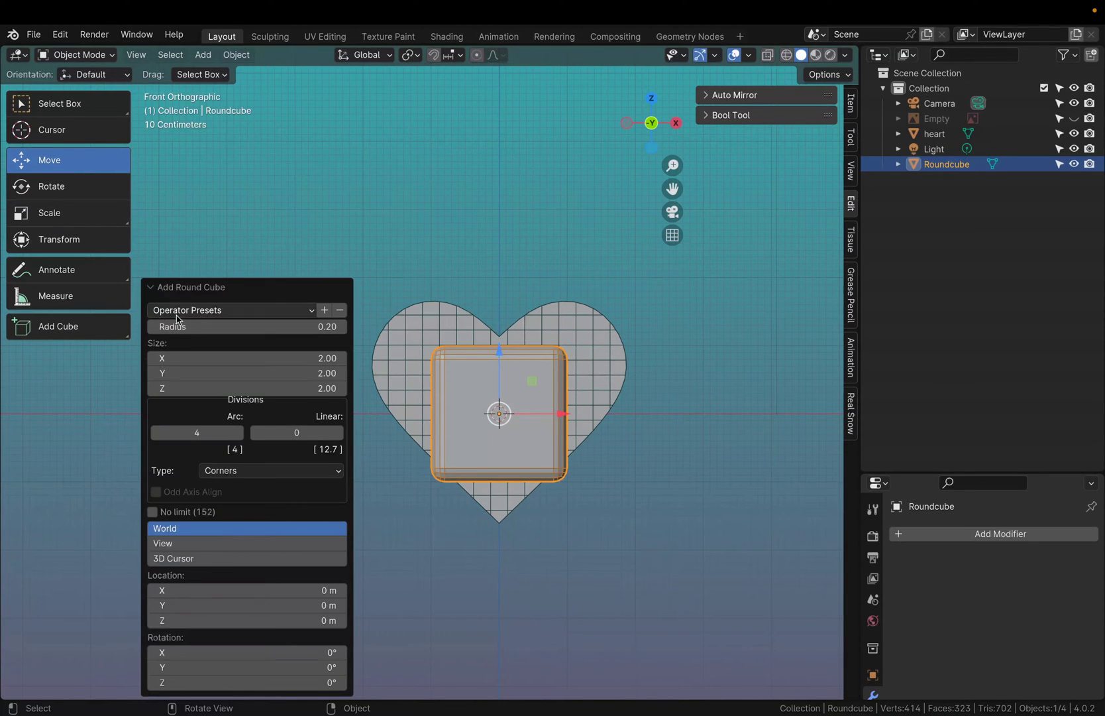
{"action": "left_click", "coordinate": [279, 312]}
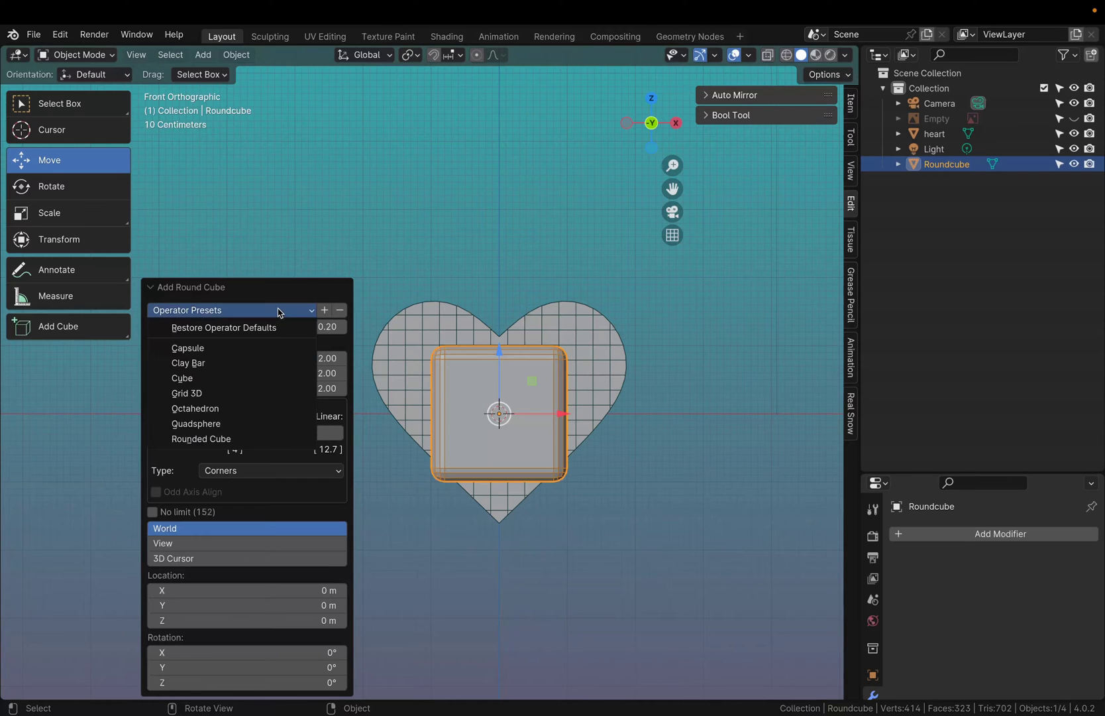
{"action": "left_click", "coordinate": [216, 424]}
{"action": "scroll", "coordinate": [625, 371], "scroll_direction": "down", "scroll_amount": 4}
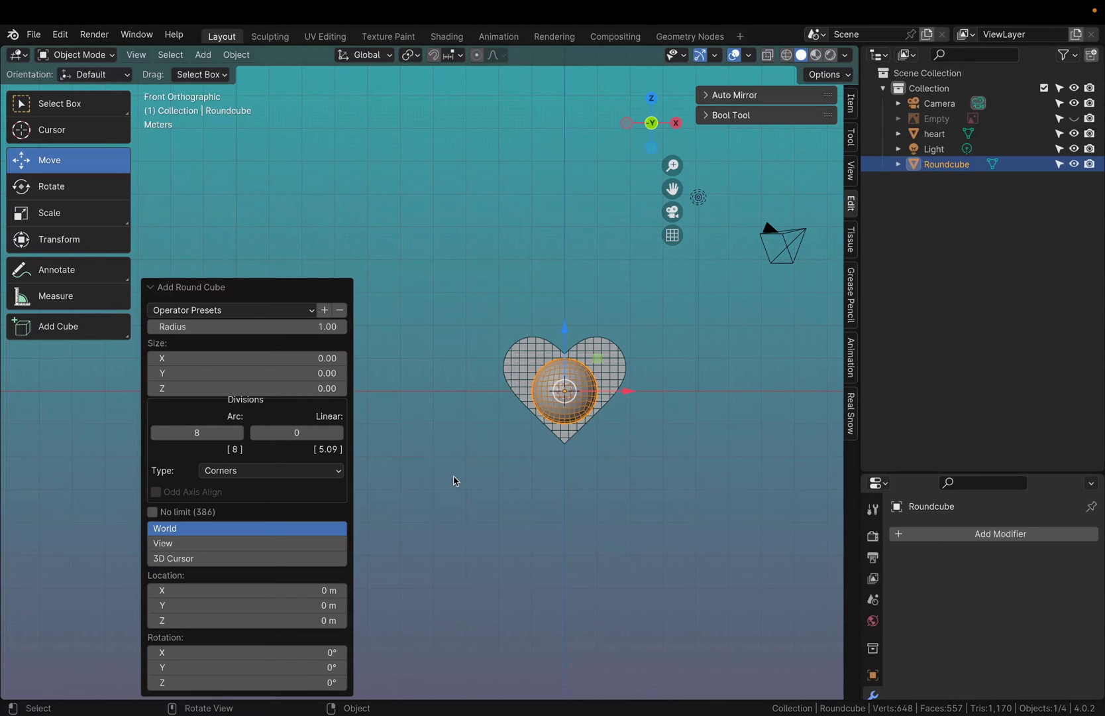
Set the sphere radius to 9.80 with X-ray on, cancelling a trial arc-divisions change.
{"action": "left_click_drag", "start_coordinate": [454, 480], "coordinate": [653, 575]}
{"action": "scroll", "coordinate": [652, 575], "scroll_direction": "down", "scroll_amount": 2}
{"action": "key", "text": "alt+z"}
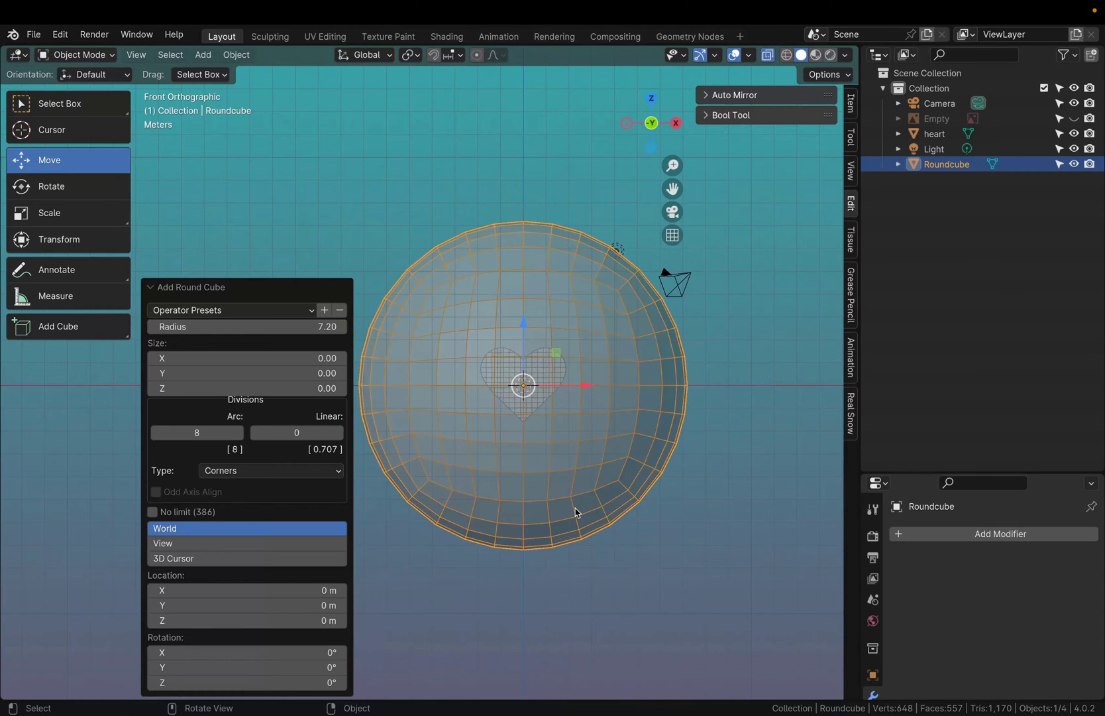
{"action": "scroll", "coordinate": [576, 512], "scroll_direction": "down", "scroll_amount": 2}
{"action": "left_click_drag", "start_coordinate": [206, 324], "coordinate": [227, 323]}
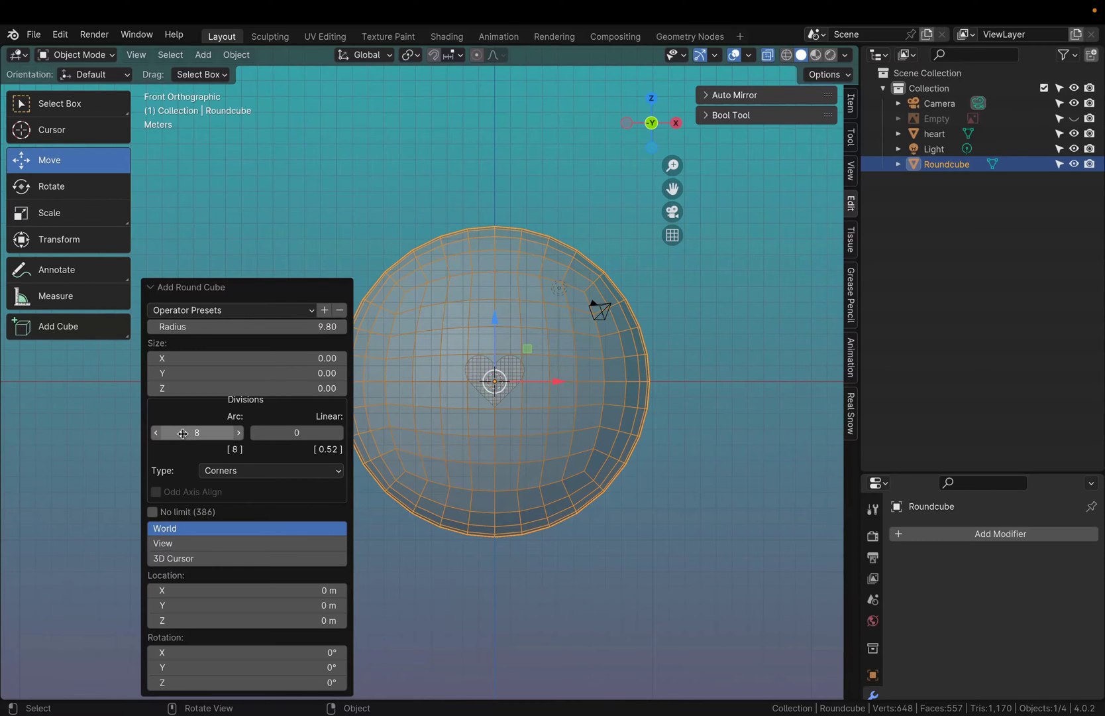
{"action": "left_click_drag", "start_coordinate": [196, 432], "coordinate": [242, 432]}
{"action": "right_click", "coordinate": [446, 429]}
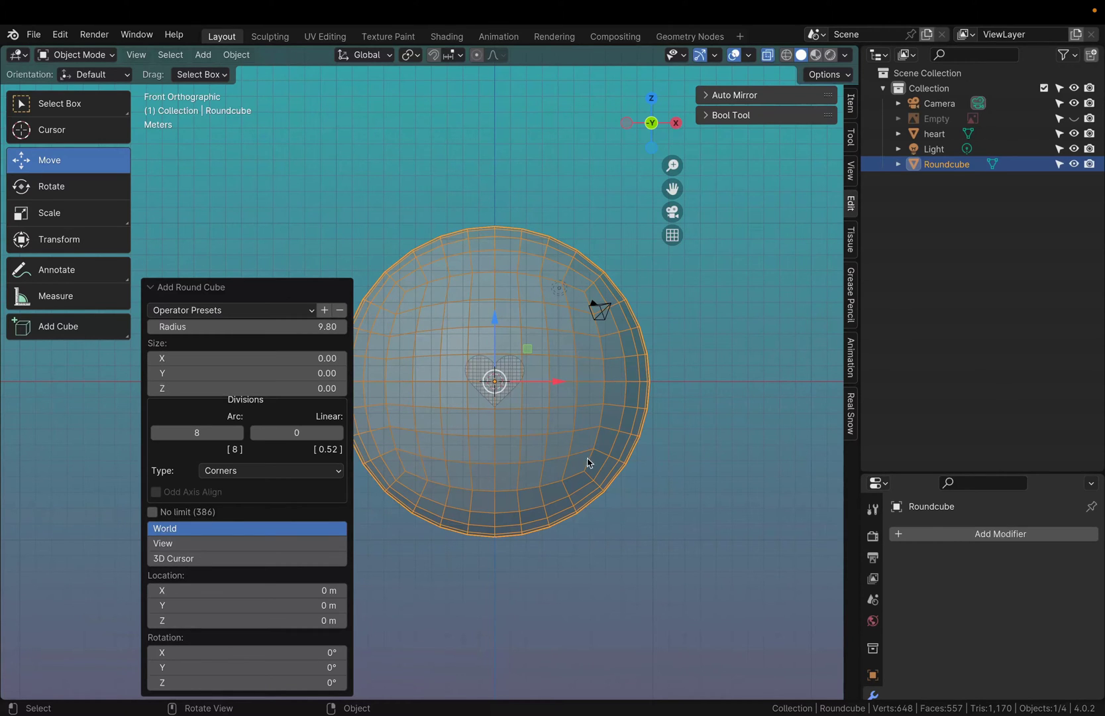
Lower the Roundcube's arc divisions to 2, then 4, and head for Edit Mode.
{"action": "left_click", "coordinate": [212, 434]}
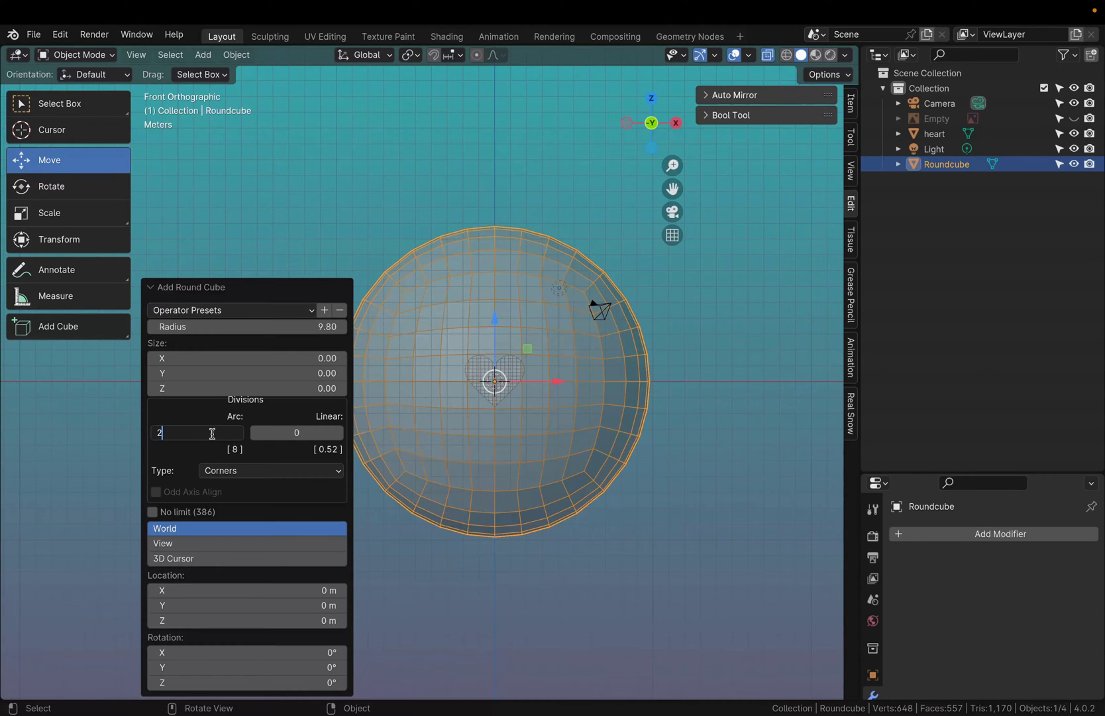
{"action": "key", "text": "Return"}
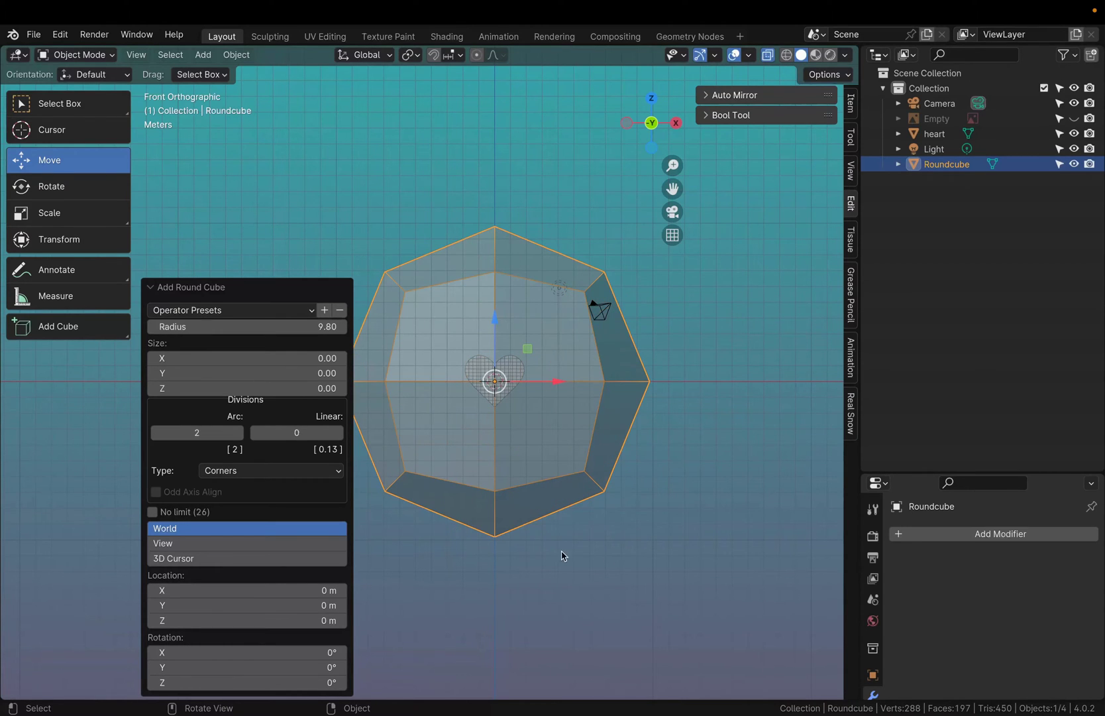
{"action": "left_click", "coordinate": [203, 436]}
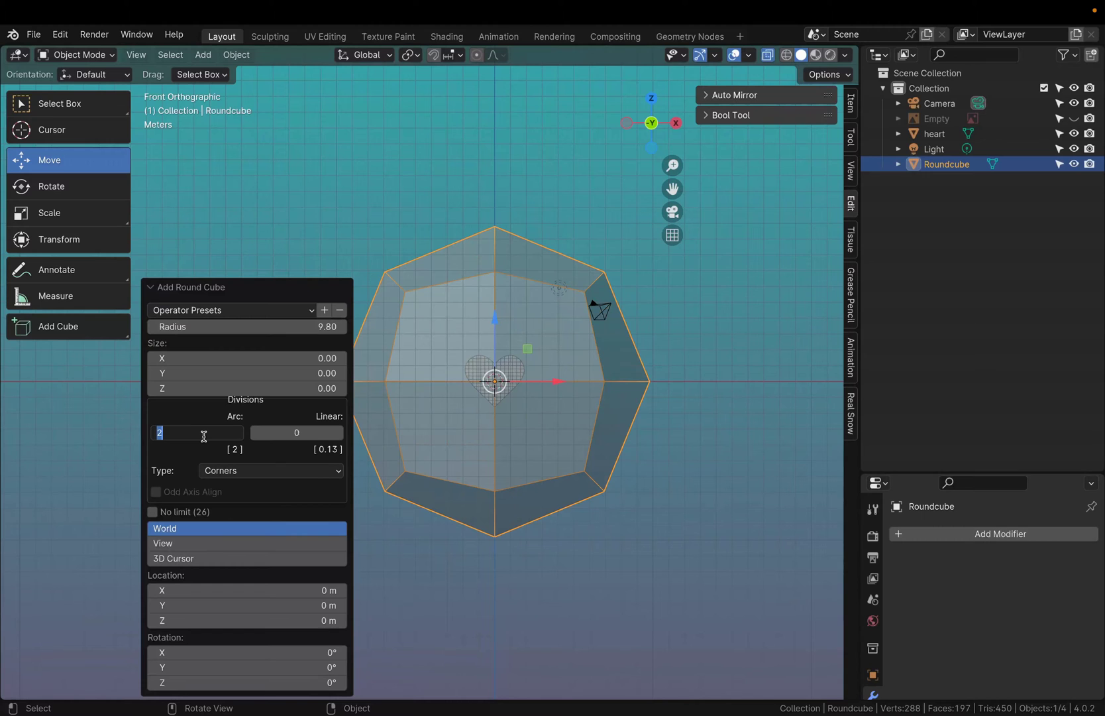
{"action": "type", "text": "4"}
{"action": "key", "text": "Return"}
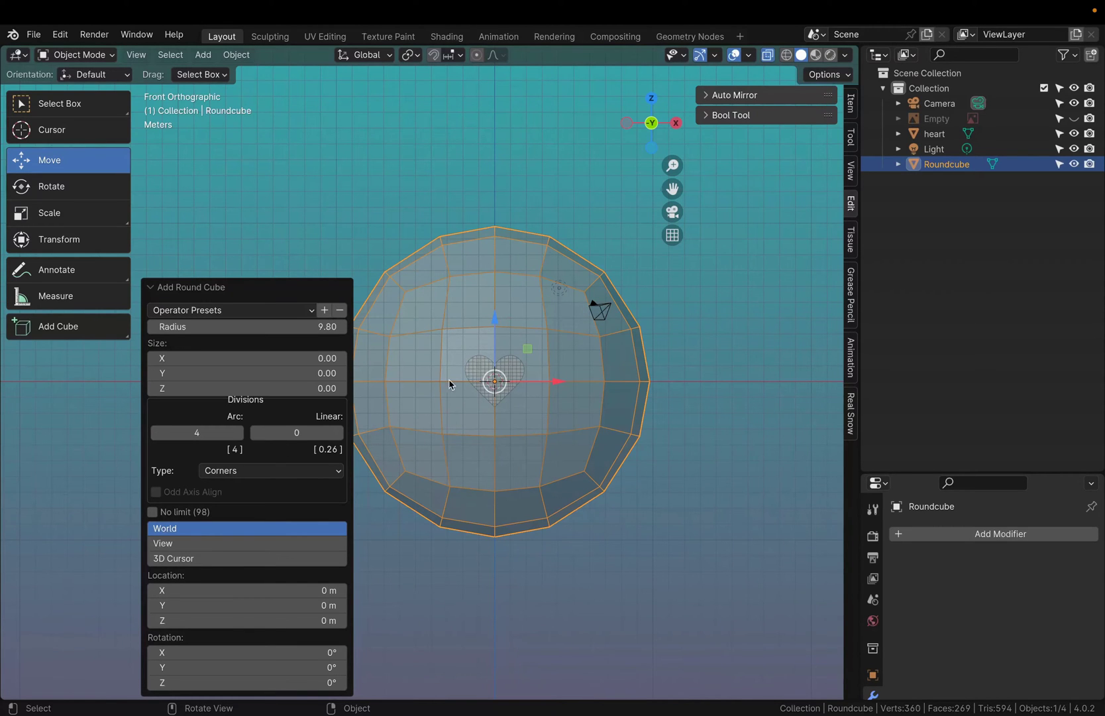
{"action": "scroll", "coordinate": [499, 477], "scroll_direction": "left", "scroll_amount": 5, "text": "shift"}
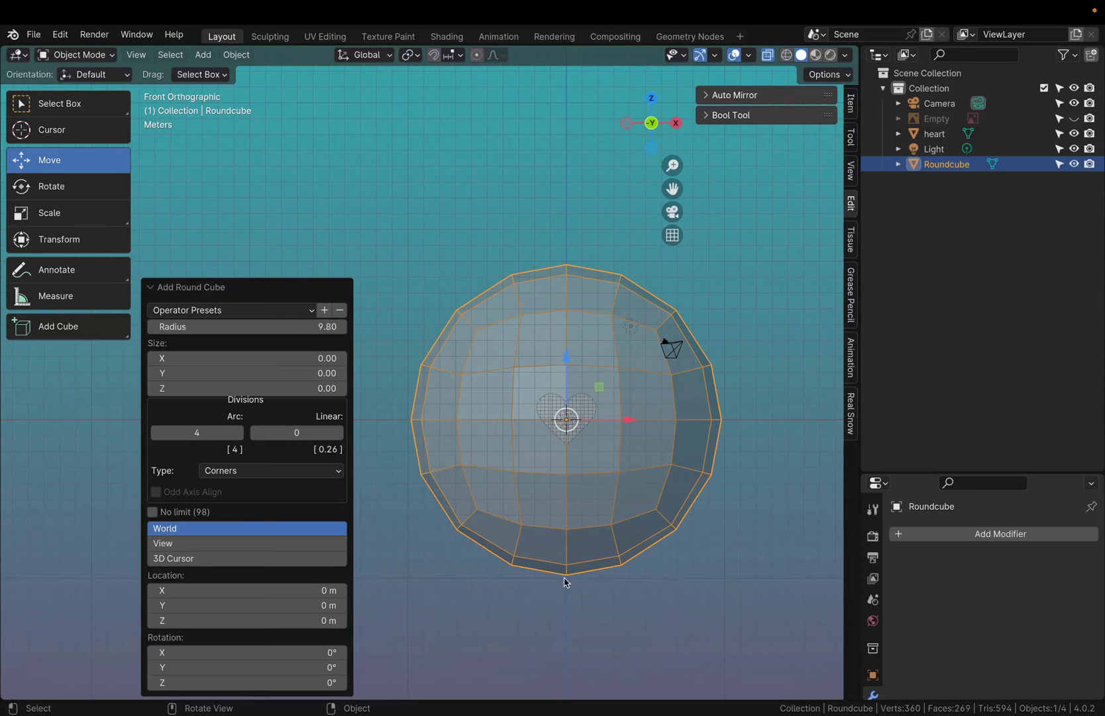
{"action": "scroll", "coordinate": [514, 518], "scroll_direction": "right", "scroll_amount": 3, "text": "shift"}
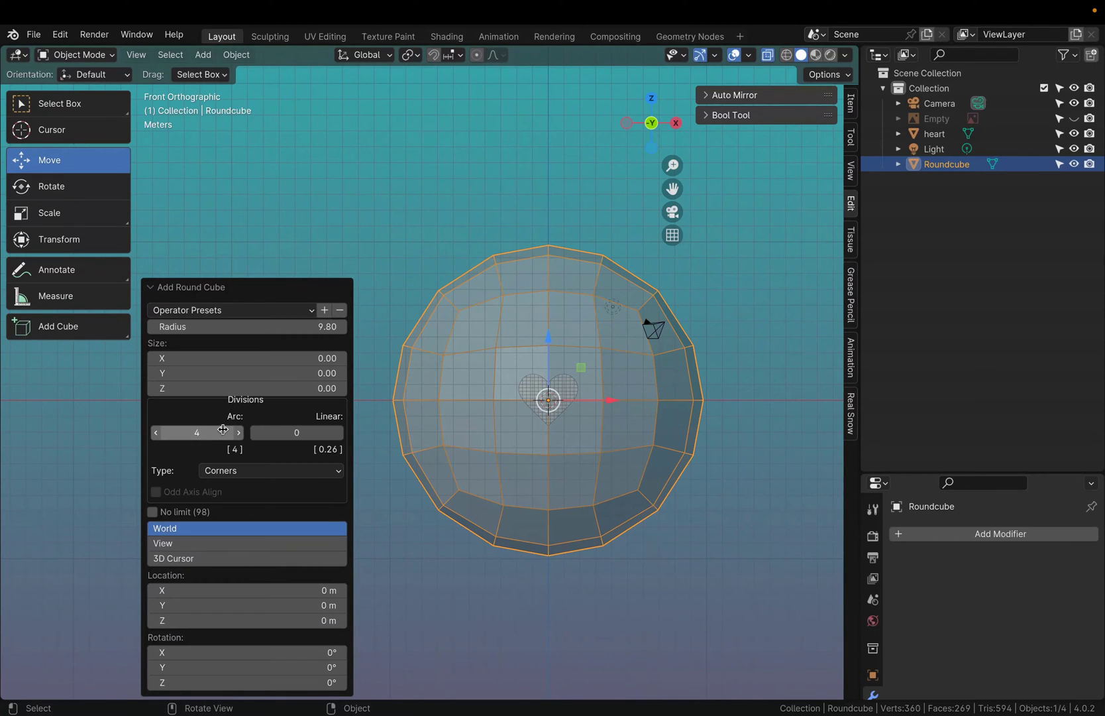
{"action": "left_click", "coordinate": [70, 53]}
Enter Edit Mode and apply Checker Deselect, leaving 48 of 98 vertices selected.
{"action": "left_click", "coordinate": [78, 89]}
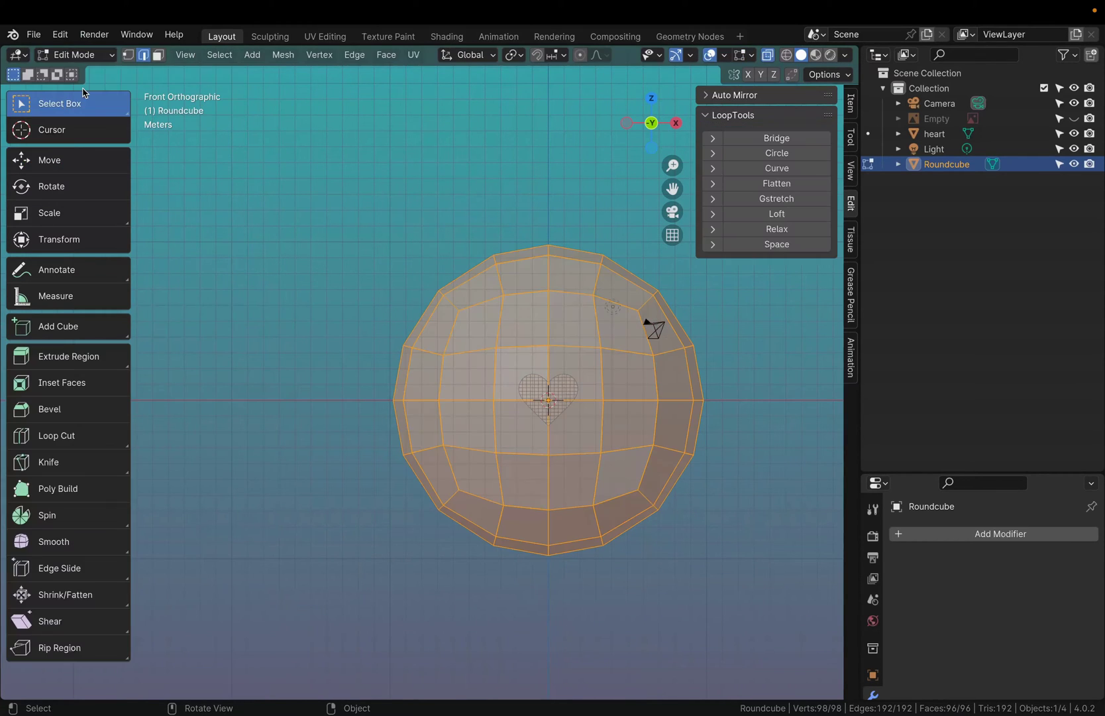
{"action": "left_click", "coordinate": [219, 54]}
{"action": "left_click", "coordinate": [268, 193]}
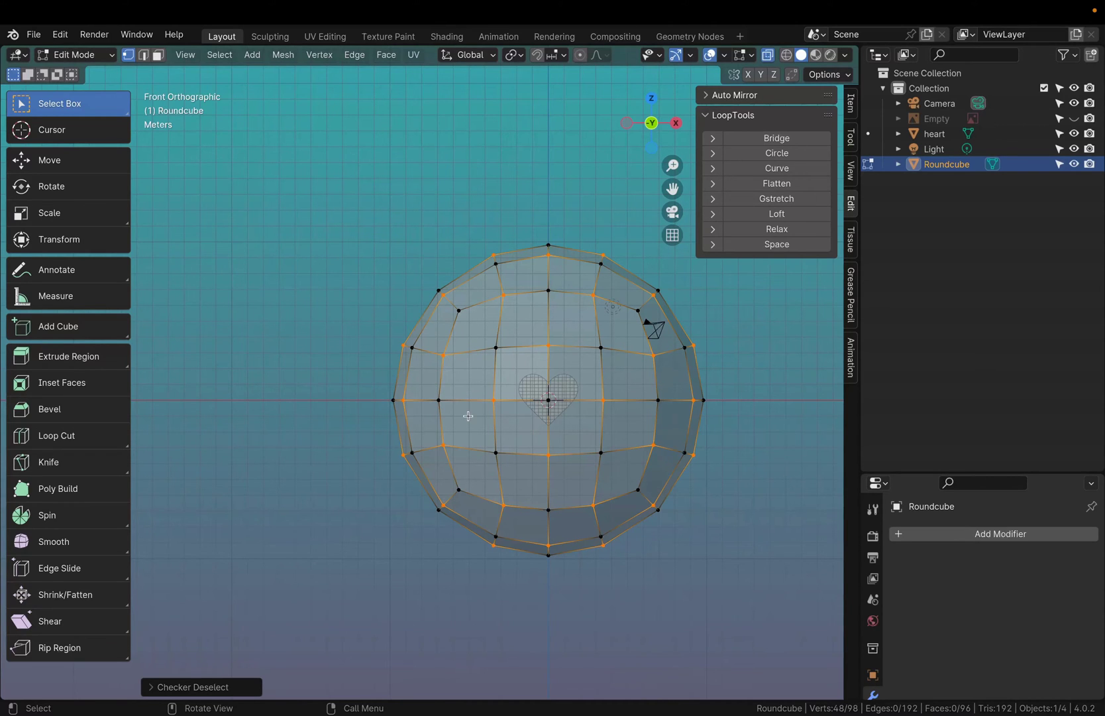
{"action": "middle_click_drag", "start_coordinate": [602, 439], "coordinate": [530, 390], "text": "shift"}
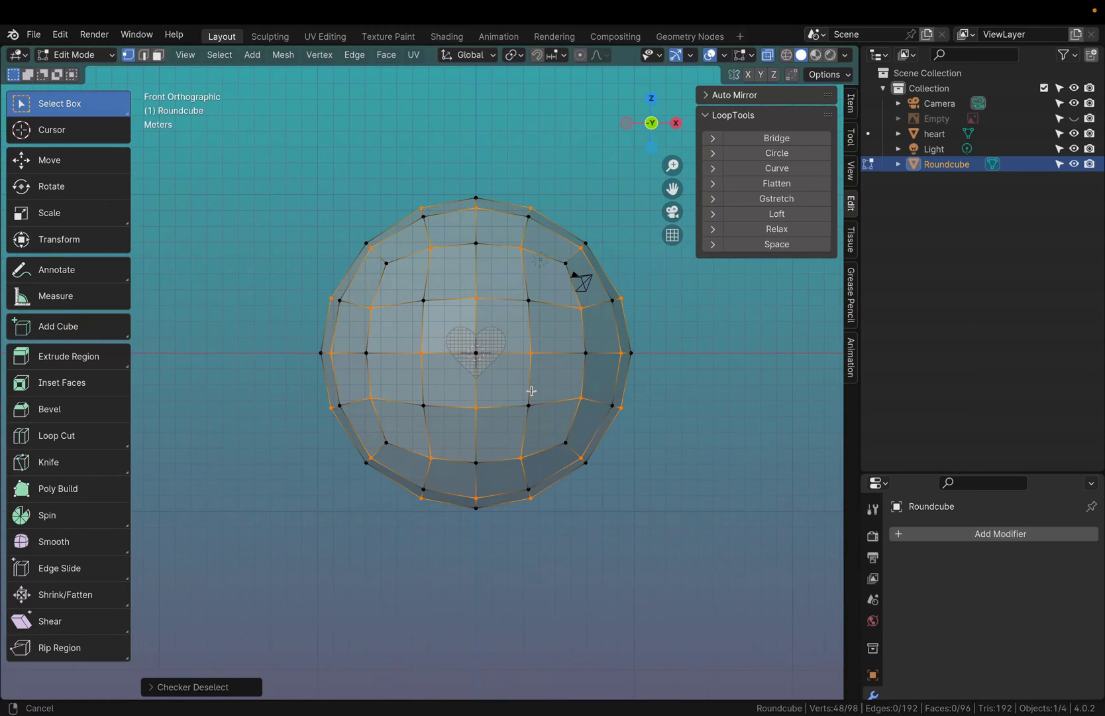
Enlarge the Properties area and add vertex group 'Group' in the Roundcube's Object Data.
{"action": "left_click_drag", "start_coordinate": [915, 472], "coordinate": [915, 233]}
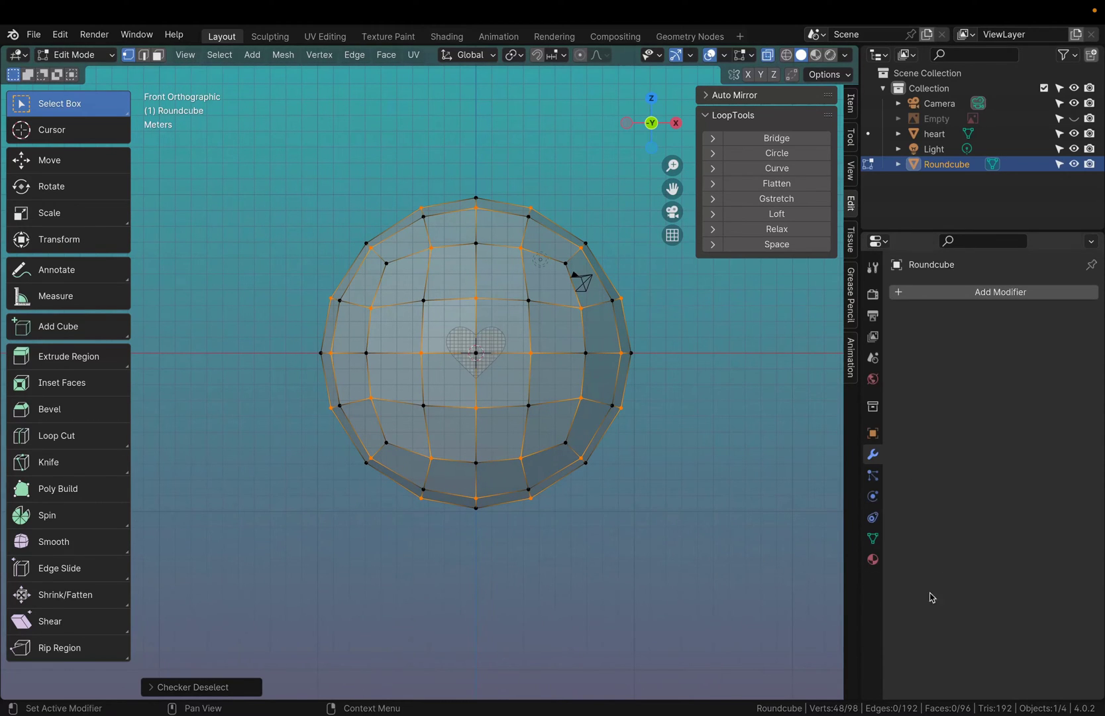
{"action": "left_click", "coordinate": [873, 540]}
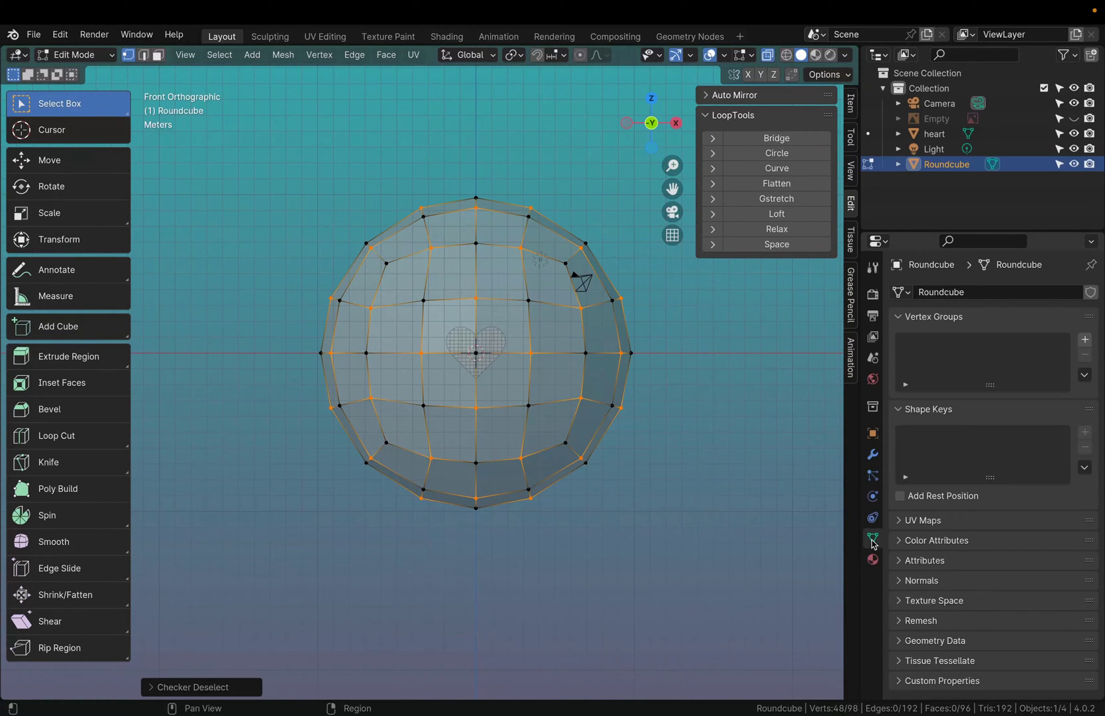
{"action": "left_click", "coordinate": [1085, 339]}
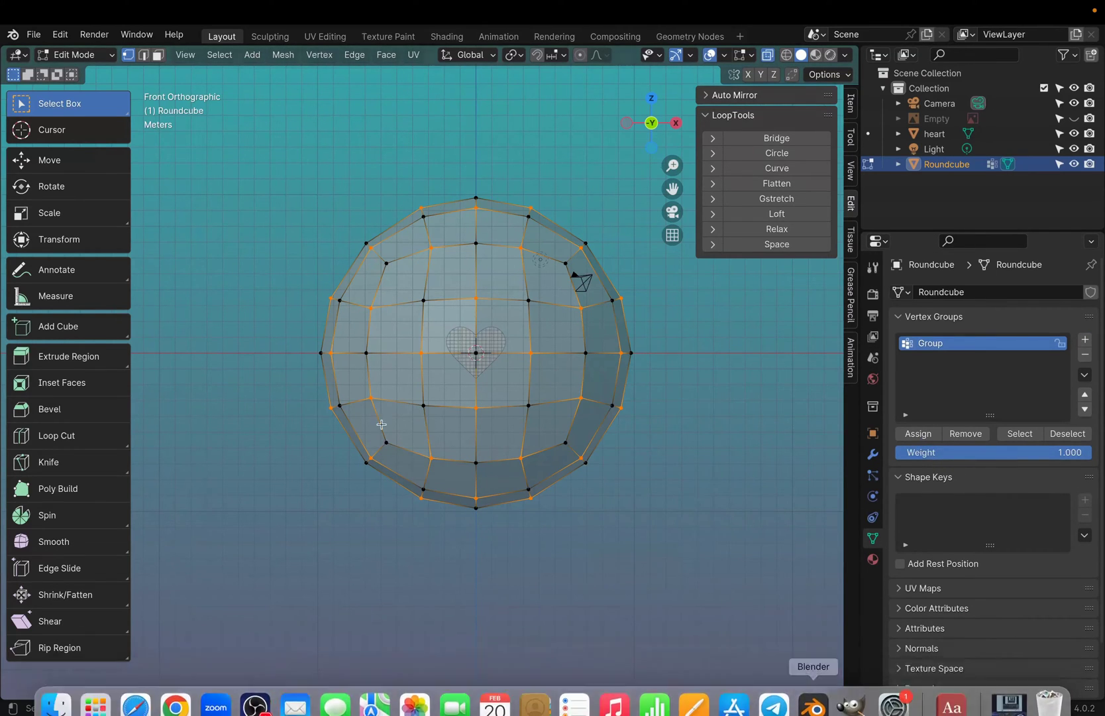
Return to Object Mode and add a Mask modifier to the Roundcube.
{"action": "left_click", "coordinate": [71, 56]}
{"action": "left_click", "coordinate": [78, 72]}
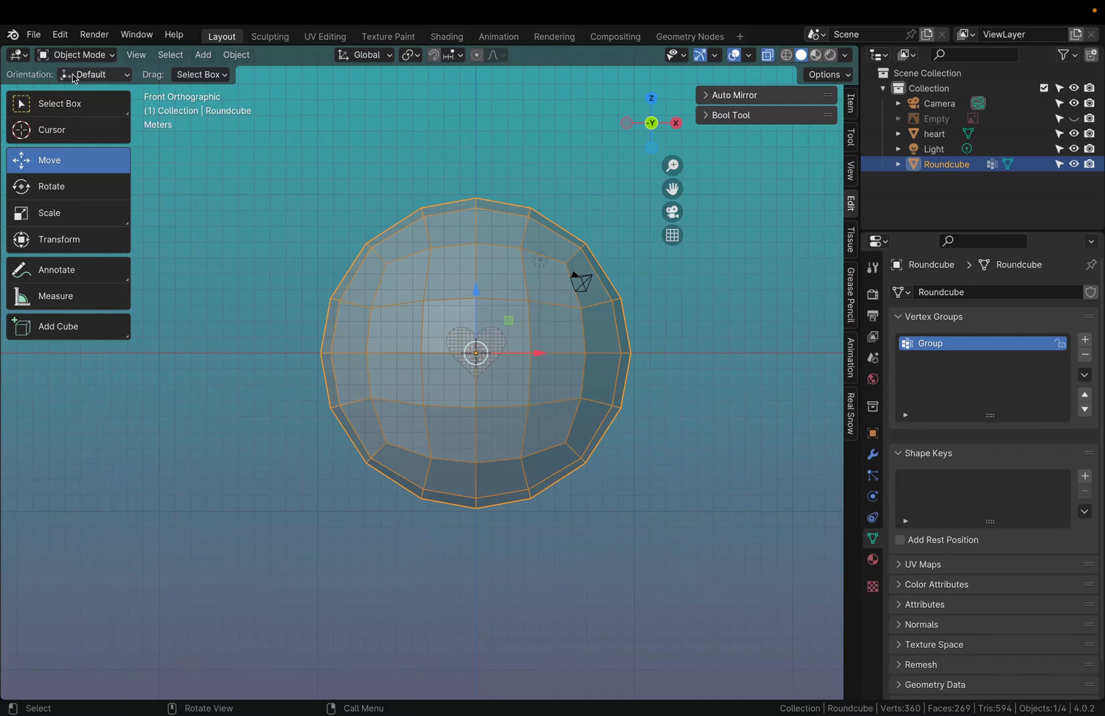
{"action": "left_click", "coordinate": [872, 454]}
{"action": "left_click", "coordinate": [968, 296]}
{"action": "mouse_move", "coordinate": [969, 296]}
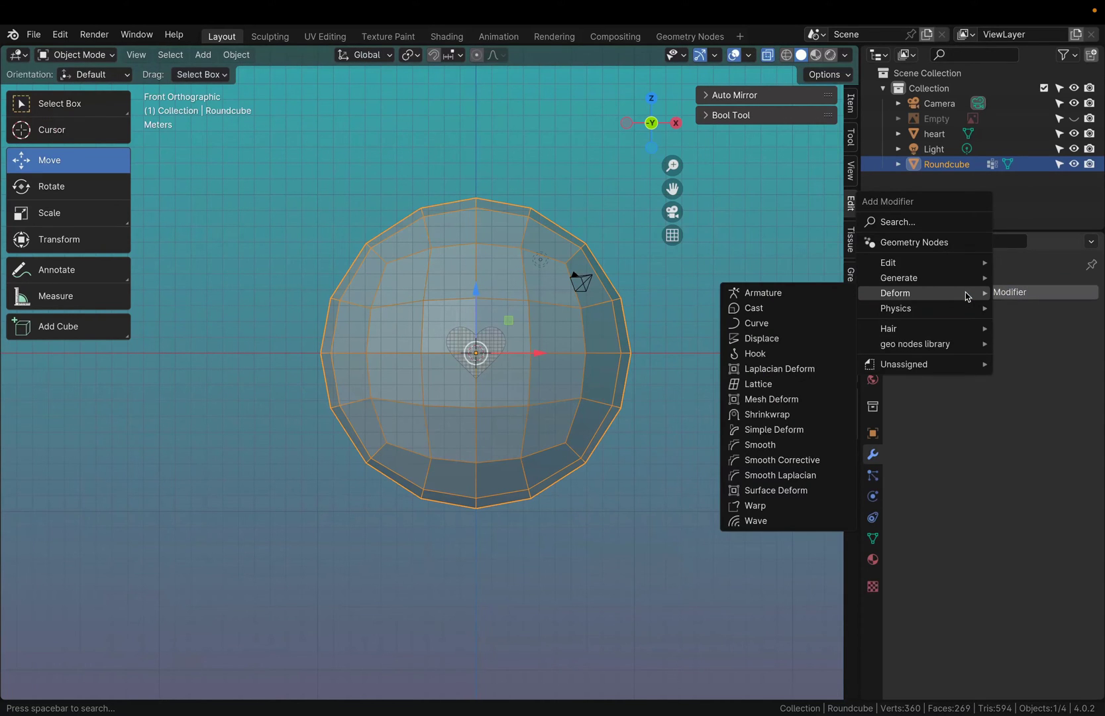
{"action": "mouse_move", "coordinate": [928, 278]}
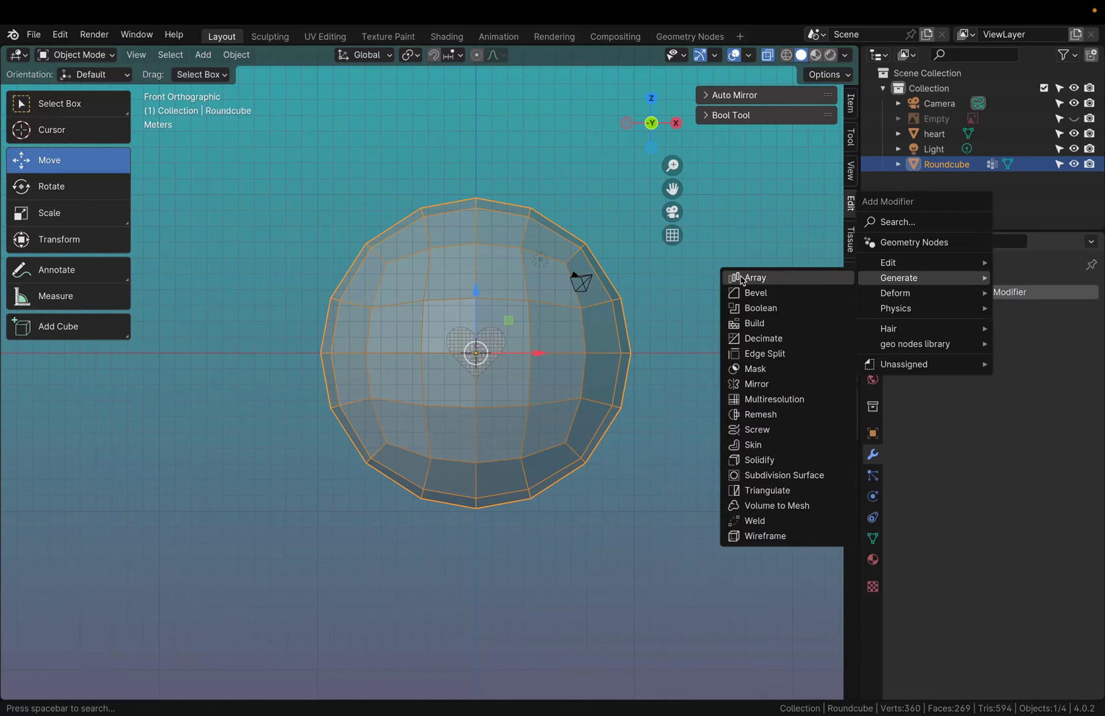
{"action": "left_click", "coordinate": [764, 373]}
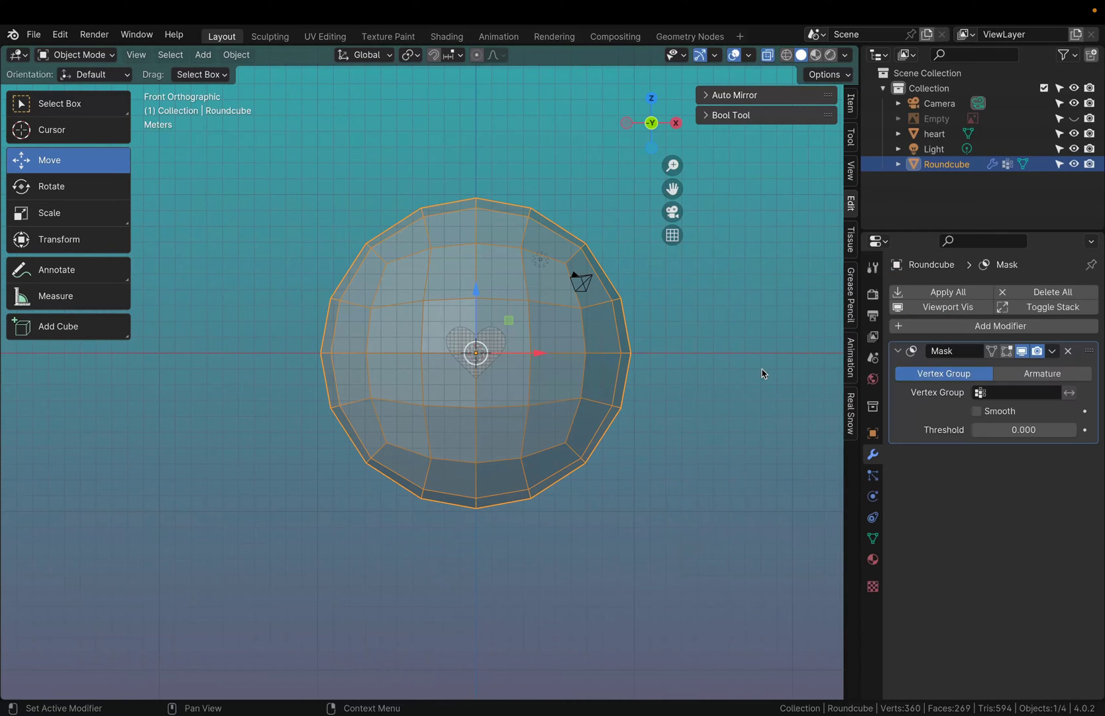
Set the Mask's vertex group to Group and orbit to inspect the remaining points.
{"action": "left_click", "coordinate": [985, 395]}
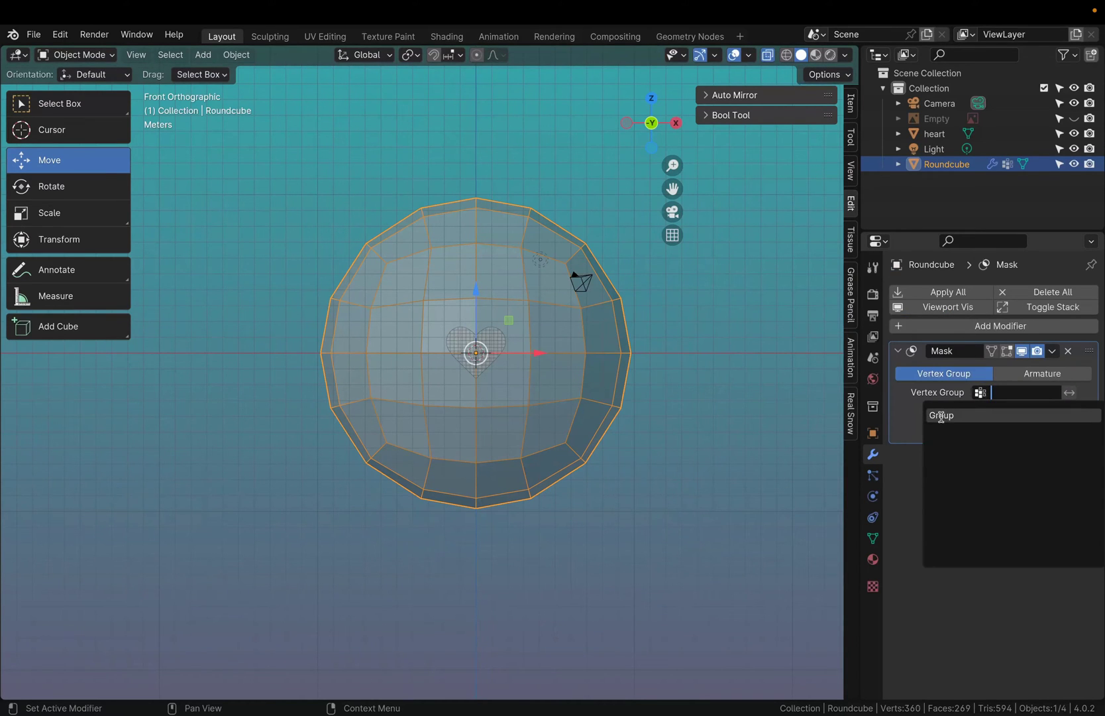
{"action": "left_click", "coordinate": [942, 418]}
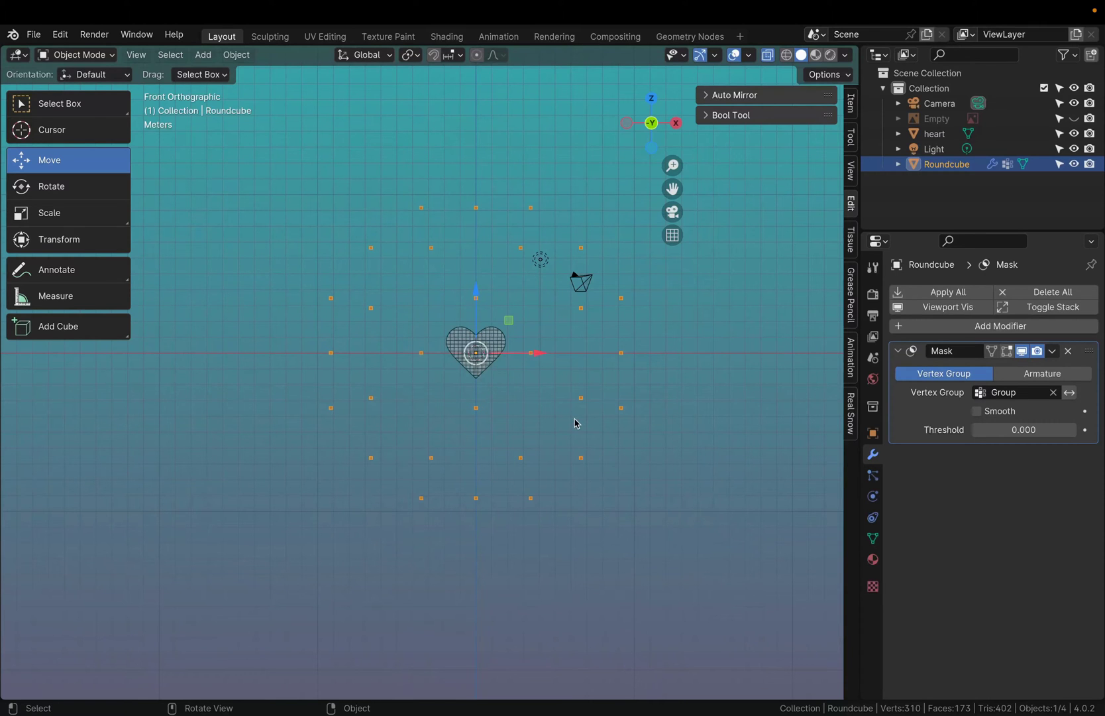
{"action": "middle_click_drag", "start_coordinate": [577, 424], "coordinate": [475, 326]}
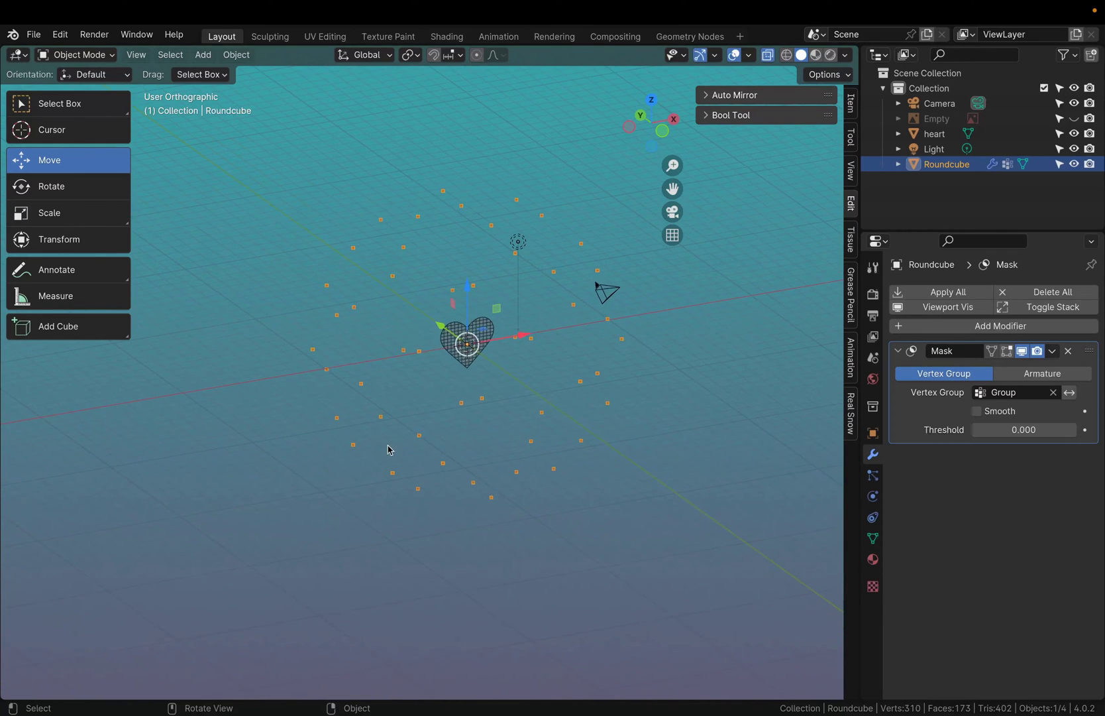
Parent the heart to the Roundcube with Ctrl+P > Object.
{"action": "left_click", "coordinate": [456, 330]}
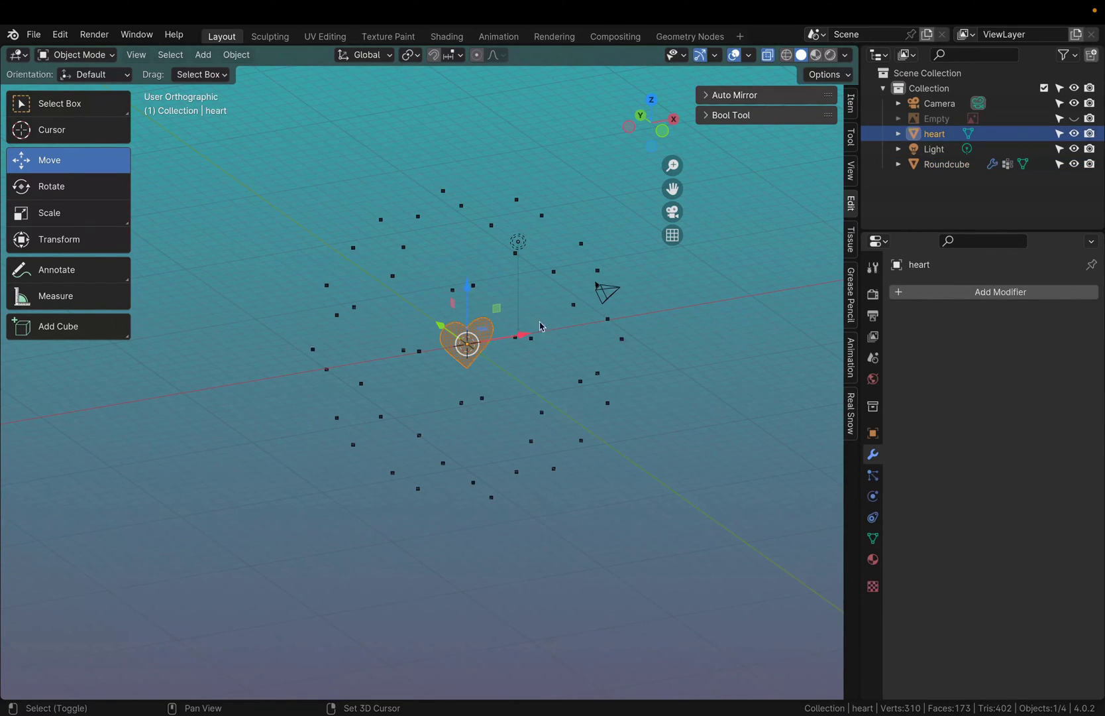
{"action": "left_click", "coordinate": [580, 246], "text": "shift"}
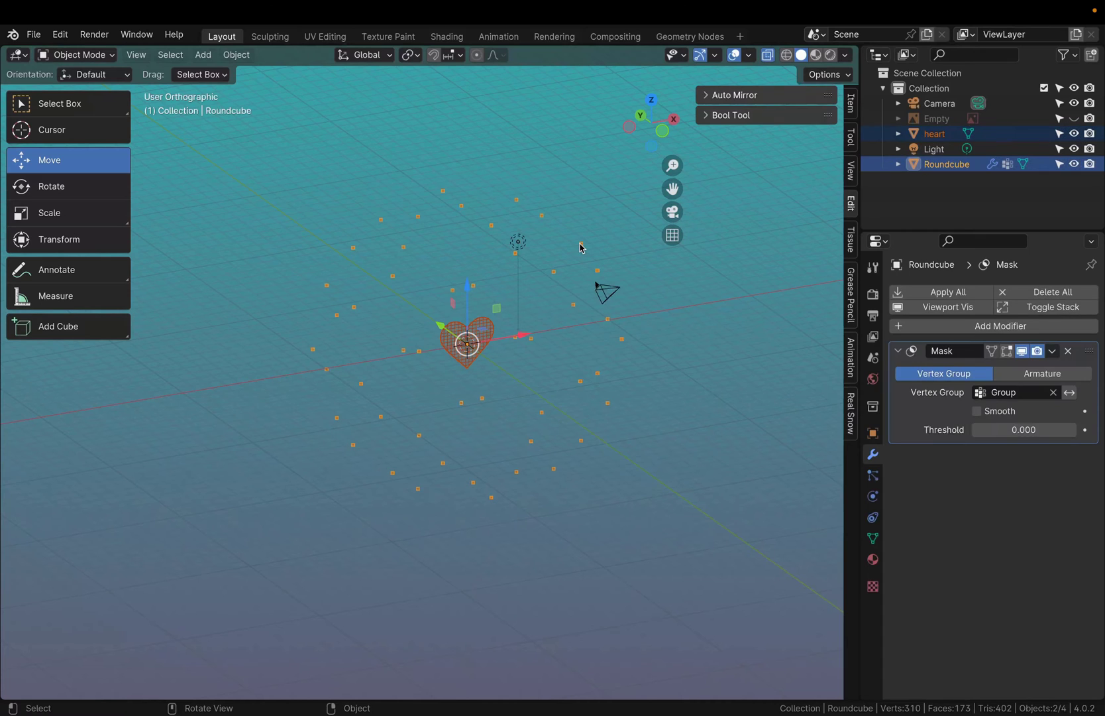
{"action": "key", "text": "ctrl"}
{"action": "key", "text": "ctrl+p"}
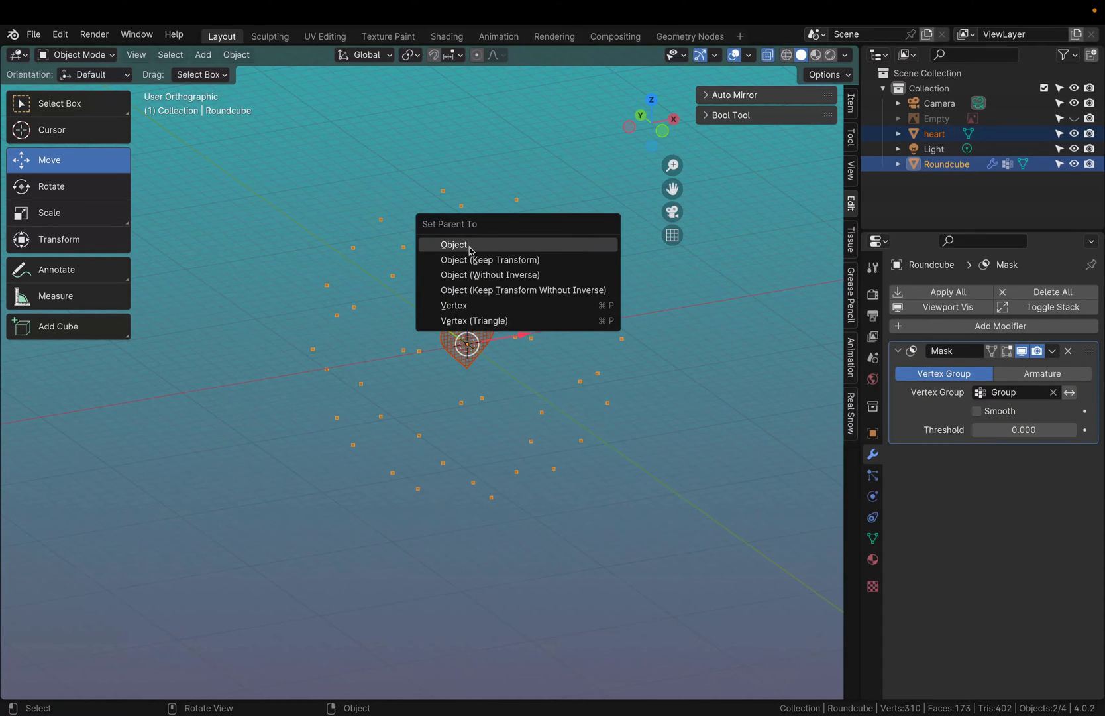
{"action": "left_click", "coordinate": [471, 246]}
Apply the heart's rotation and scale, then reselect the Roundcube.
{"action": "key", "text": "alt+a"}
{"action": "left_click", "coordinate": [476, 331]}
{"action": "scroll", "coordinate": [822, 275], "scroll_direction": "up", "scroll_amount": 3, "text": "ctrl"}
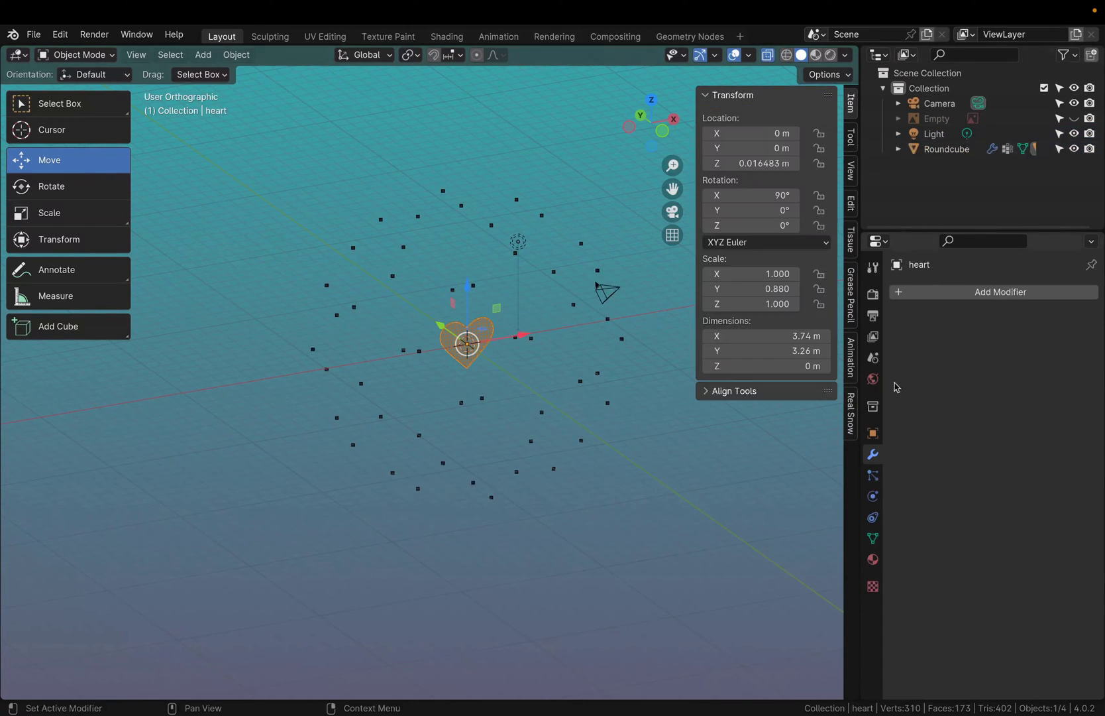
{"action": "middle_click_drag", "start_coordinate": [500, 375], "coordinate": [389, 419], "text": "shift"}
{"action": "scroll", "coordinate": [404, 416], "scroll_direction": "up", "scroll_amount": 4}
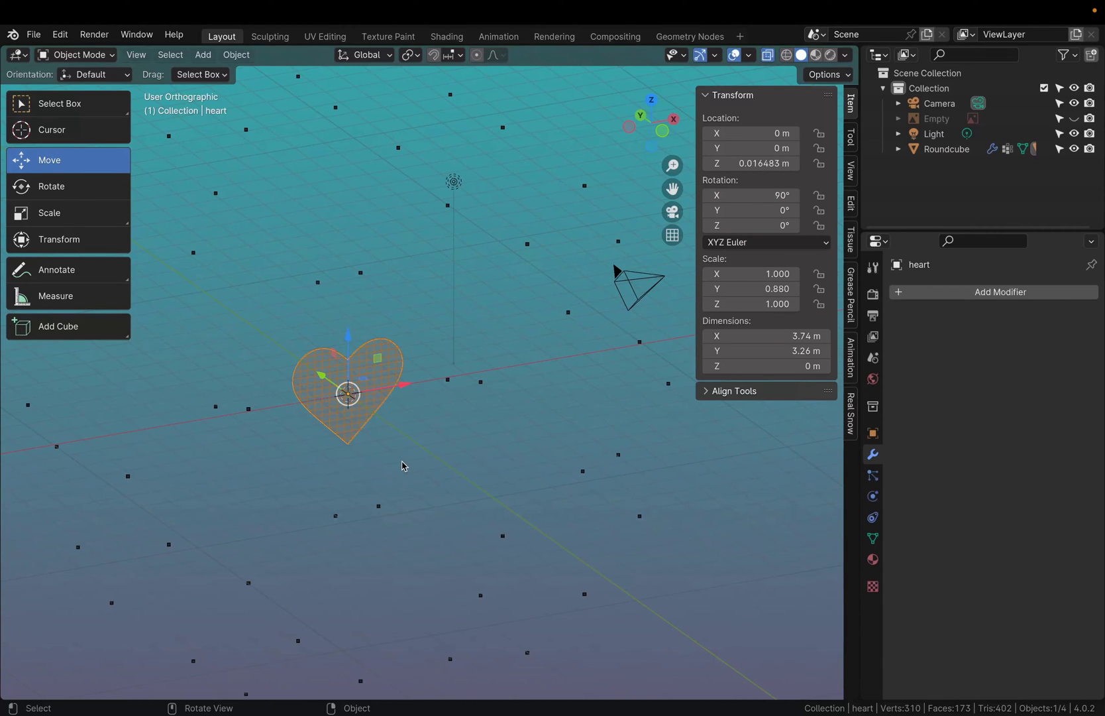
{"action": "key", "text": "ctrl+a"}
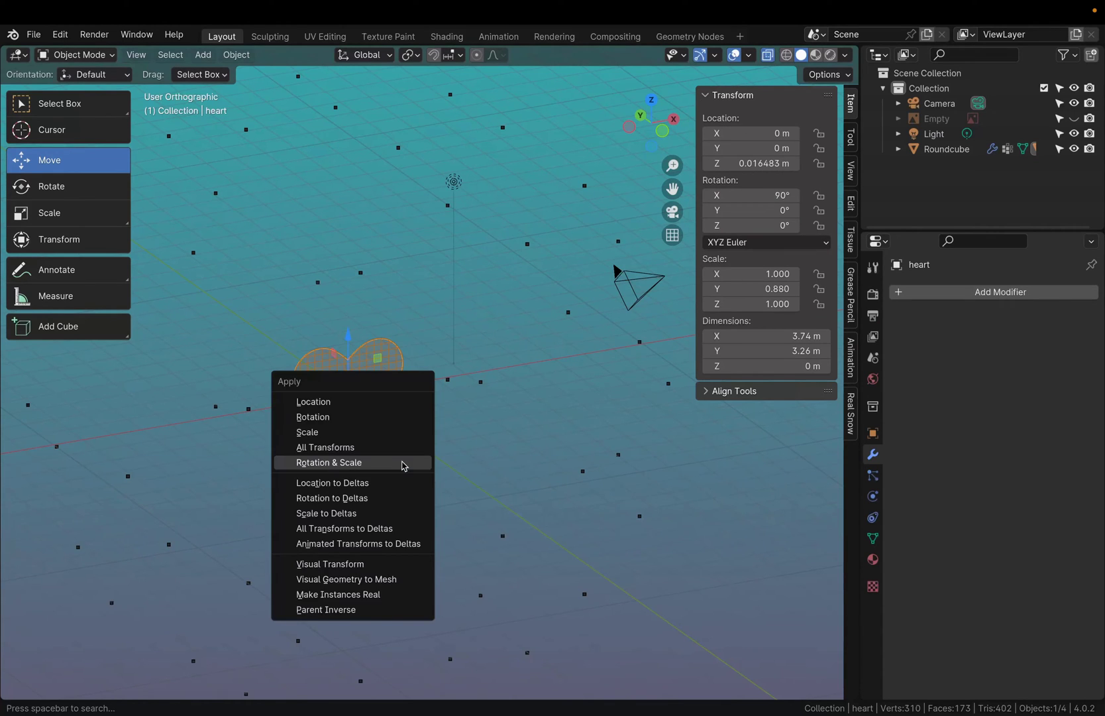
{"action": "left_click", "coordinate": [402, 463]}
{"action": "left_click", "coordinate": [443, 214]}
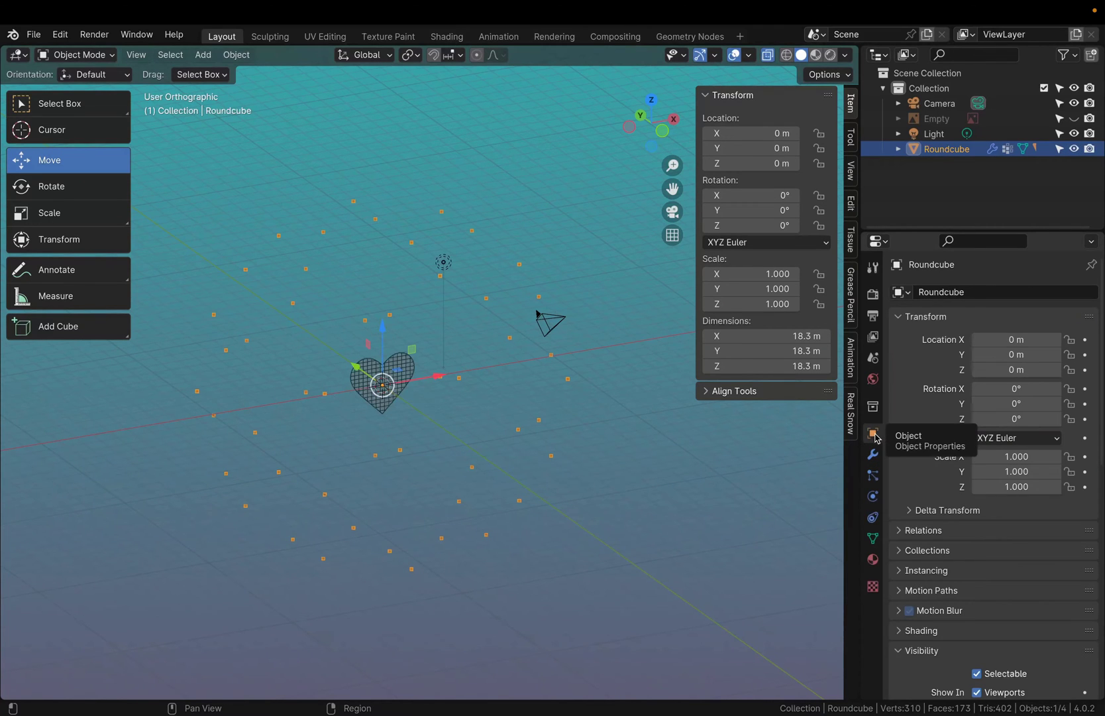
Set the Roundcube's Instancing to Vertices so a heart appears on every vertex.
{"action": "scroll", "coordinate": [899, 459], "scroll_direction": "down", "scroll_amount": 5}
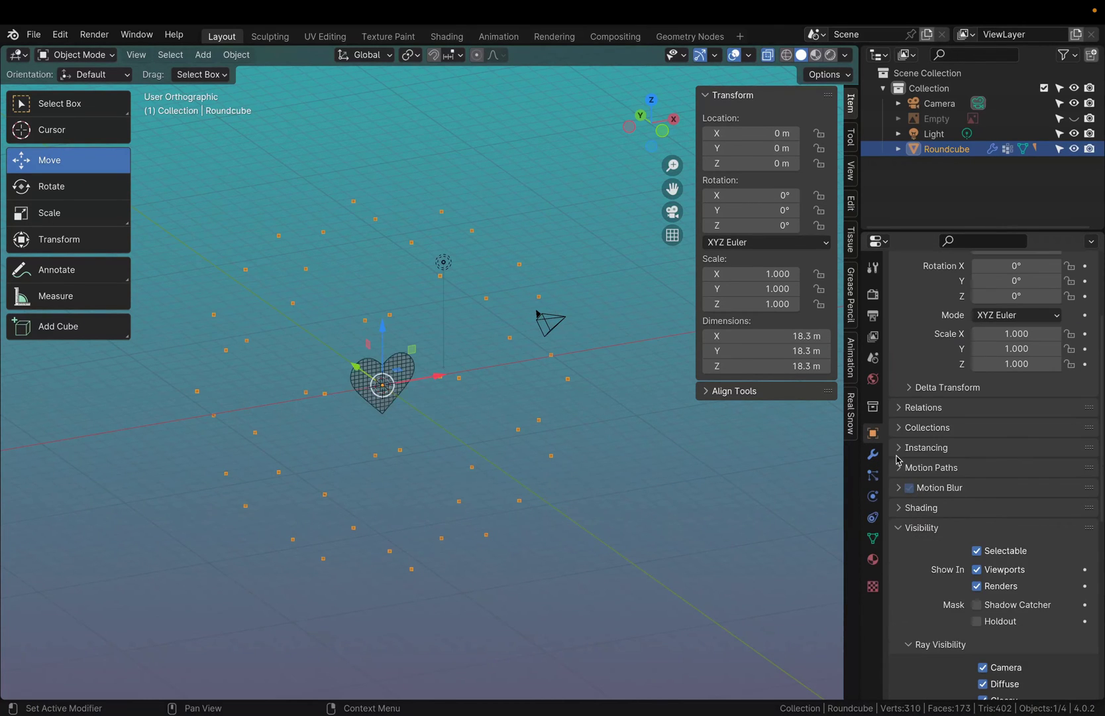
{"action": "left_click", "coordinate": [900, 448]}
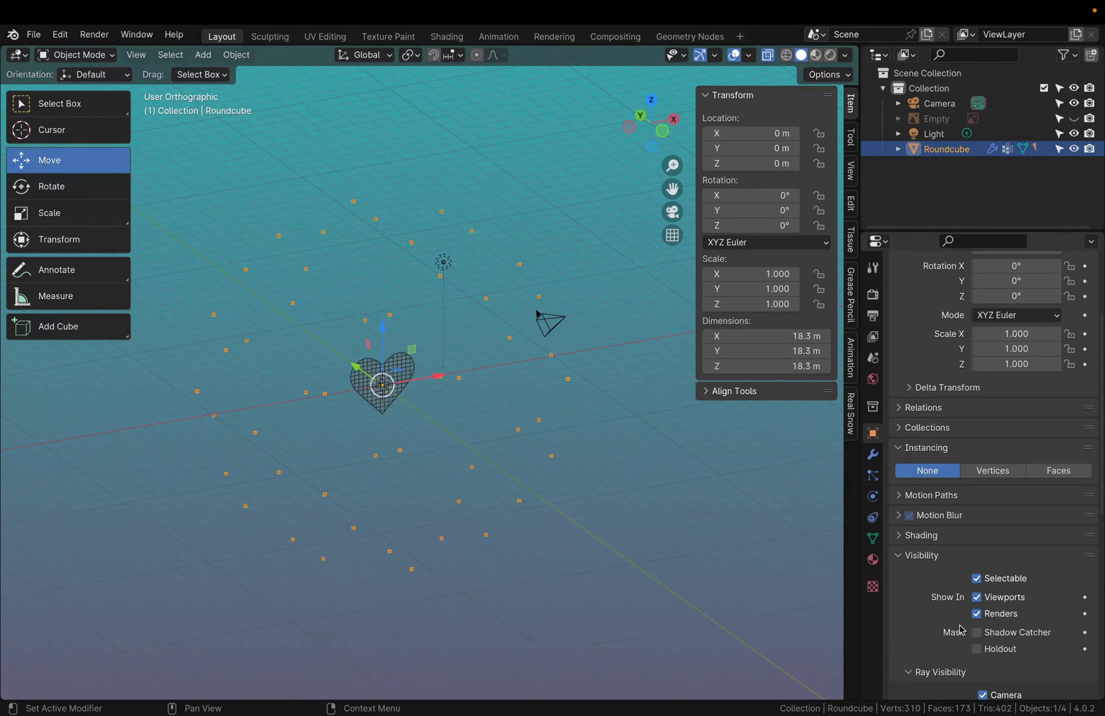
{"action": "left_click", "coordinate": [994, 470]}
{"action": "middle_click_drag", "start_coordinate": [392, 502], "coordinate": [345, 391]}
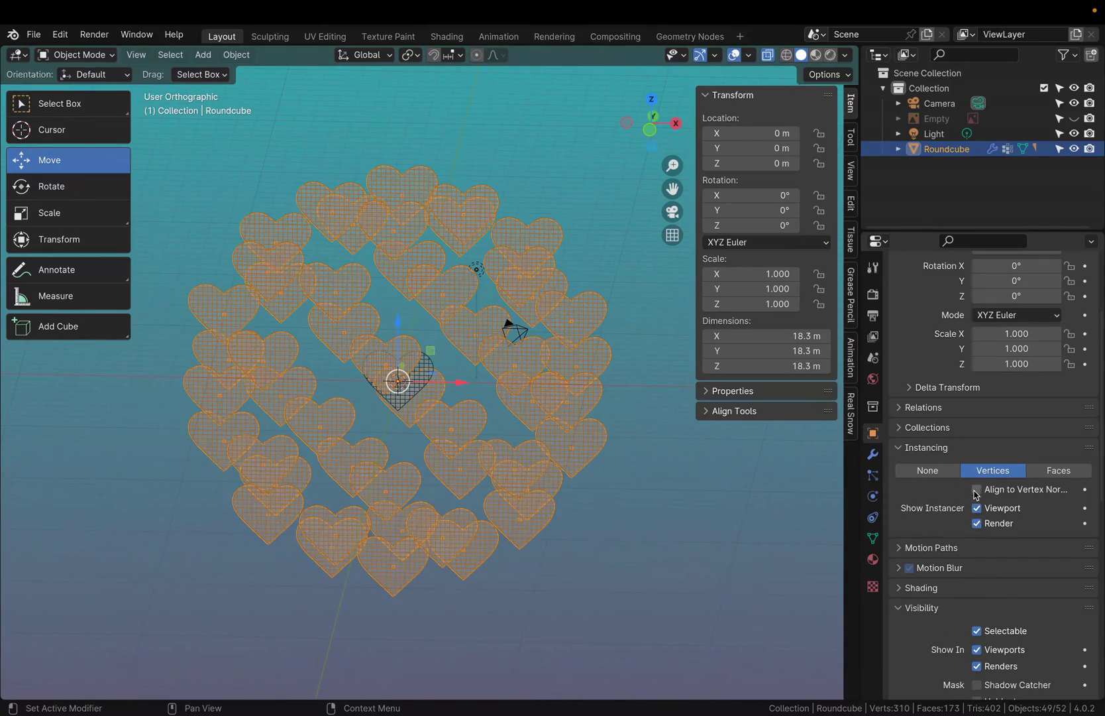
Enable Align to Vertex Normal under Instancing and check the tilted hearts around the sphere.
{"action": "left_click_drag", "start_coordinate": [861, 501], "coordinate": [783, 501]}
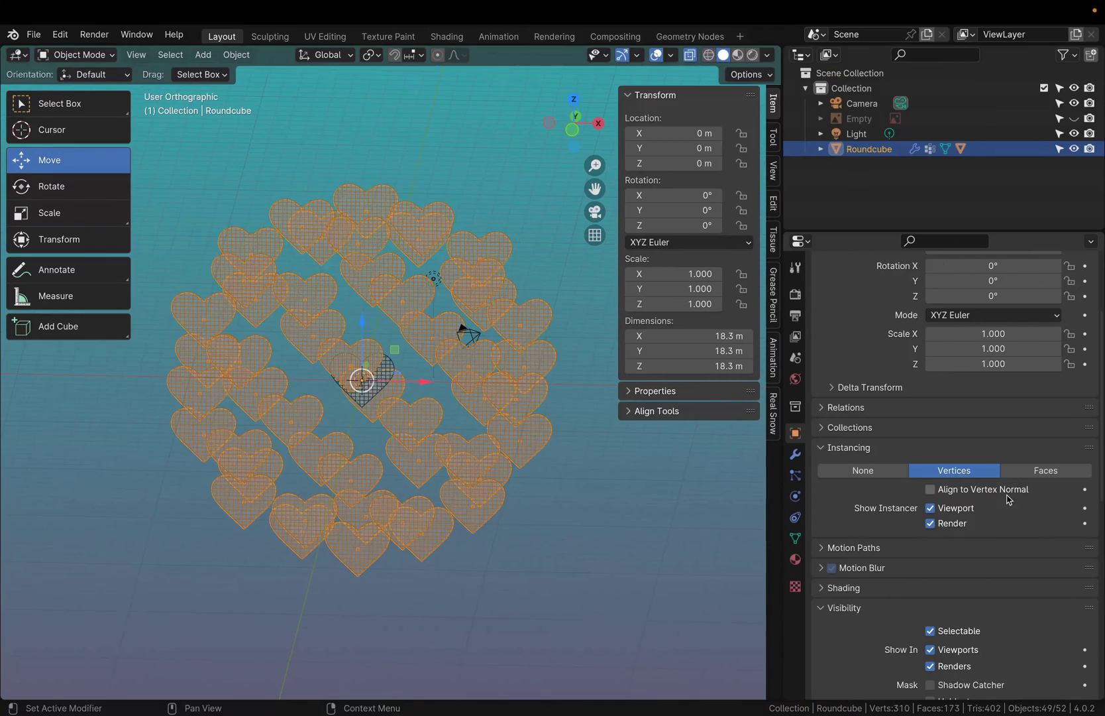
{"action": "left_click", "coordinate": [930, 489]}
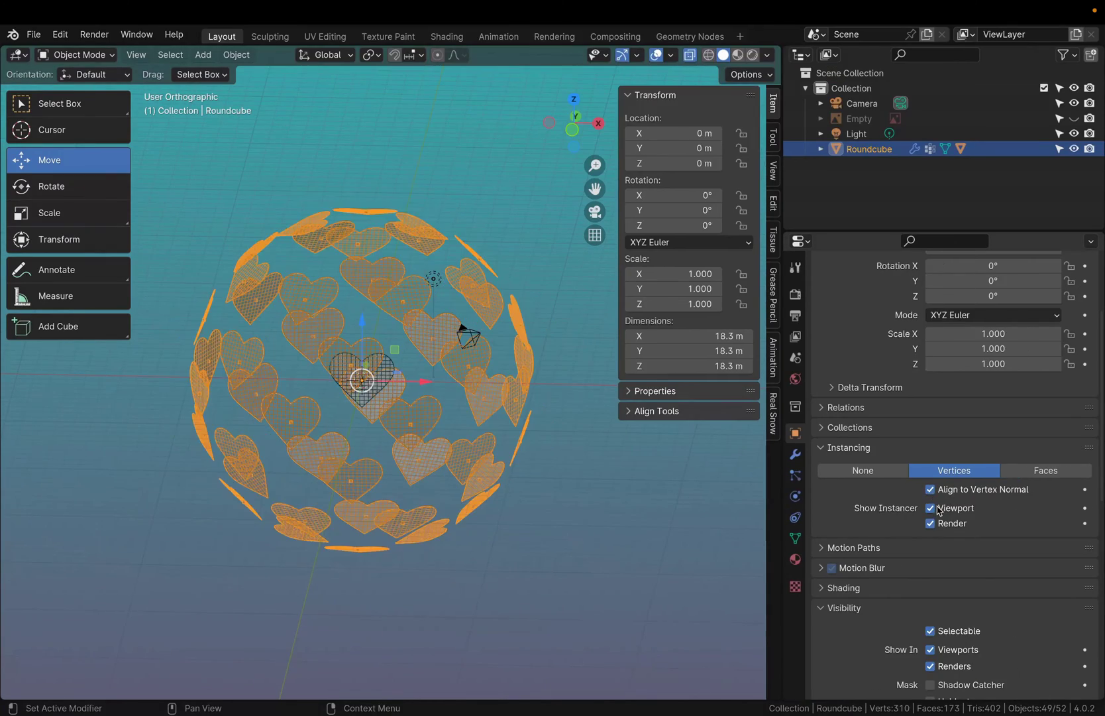
{"action": "middle_click_drag", "start_coordinate": [371, 344], "coordinate": [305, 294]}
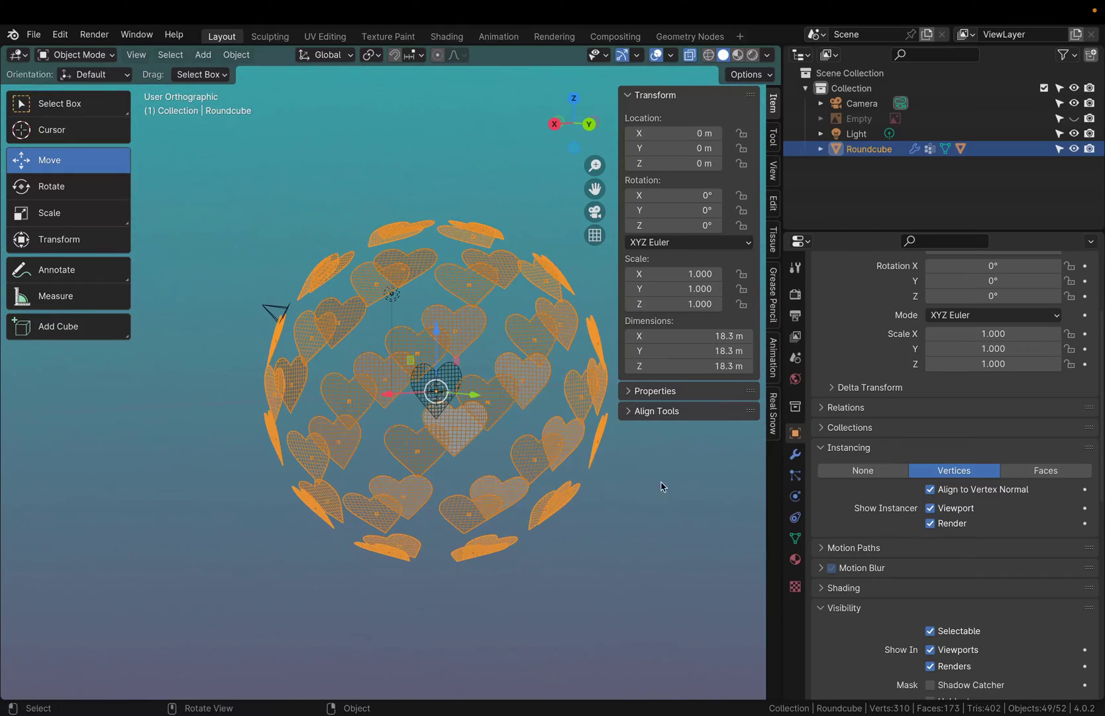
{"action": "middle_click_drag", "start_coordinate": [642, 481], "coordinate": [232, 454]}
{"action": "scroll", "coordinate": [249, 446], "scroll_direction": "up", "scroll_amount": 3}
{"action": "scroll", "coordinate": [315, 462], "scroll_direction": "down", "scroll_amount": 2}
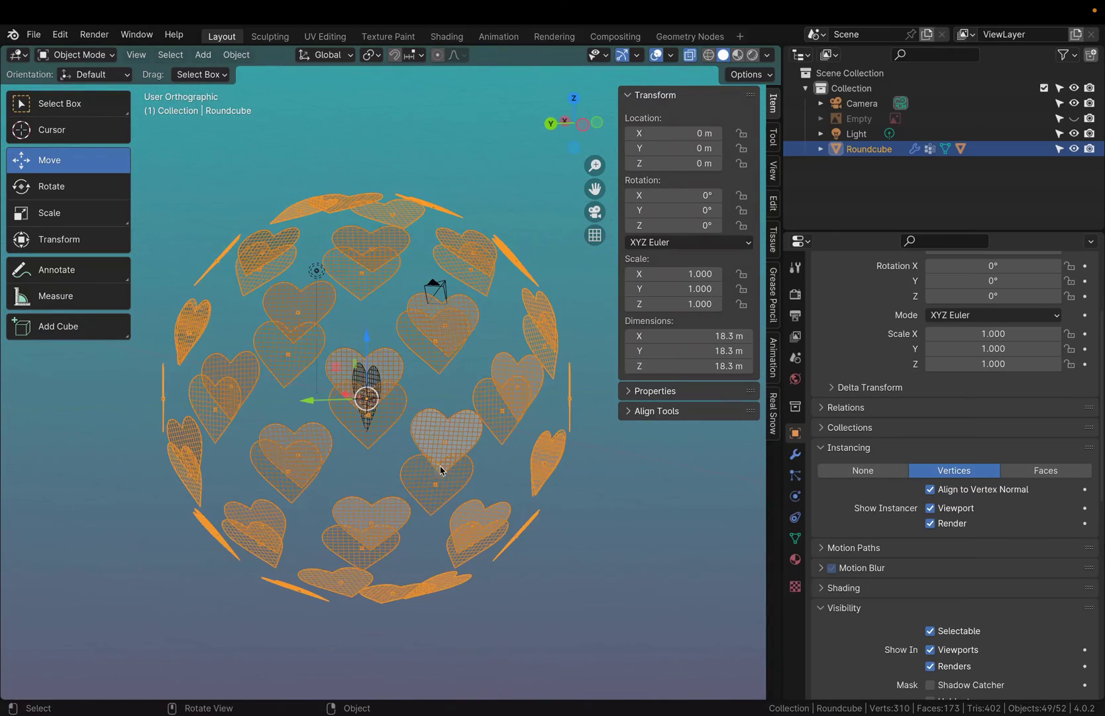
{"action": "middle_click_drag", "start_coordinate": [448, 445], "coordinate": [490, 503]}
{"action": "middle_click_drag", "start_coordinate": [342, 487], "coordinate": [391, 486]}
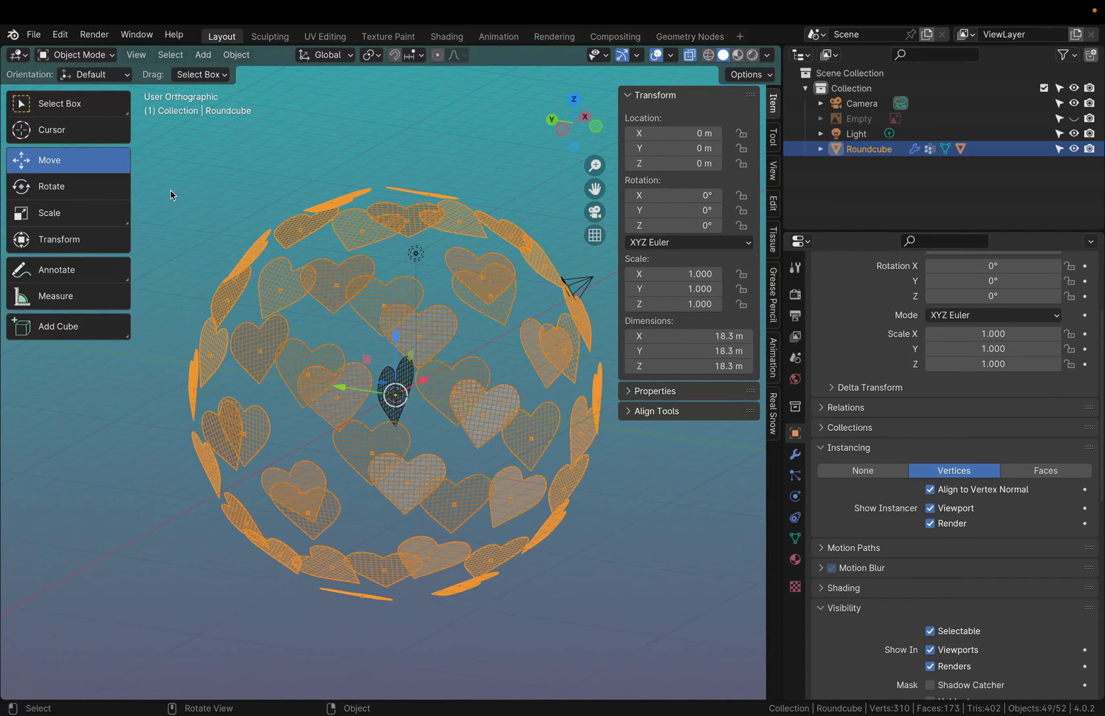
Convert the instanced hearts into real, separate heart objects.
{"action": "left_click", "coordinate": [237, 56]}
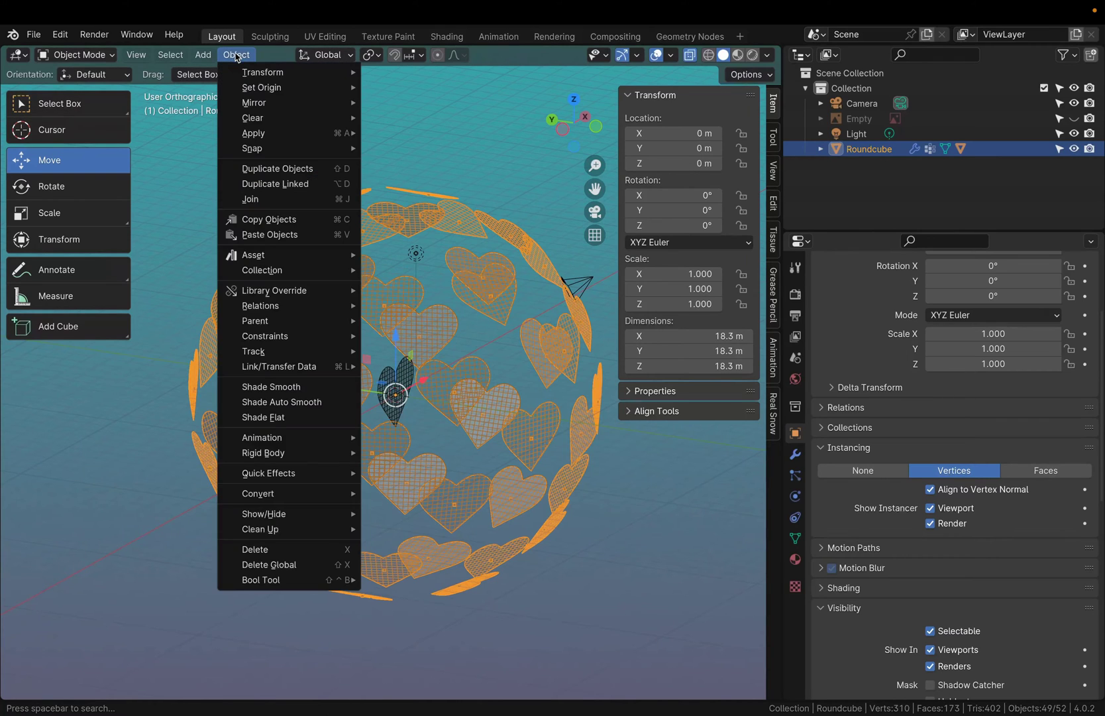
{"action": "mouse_move", "coordinate": [247, 138]}
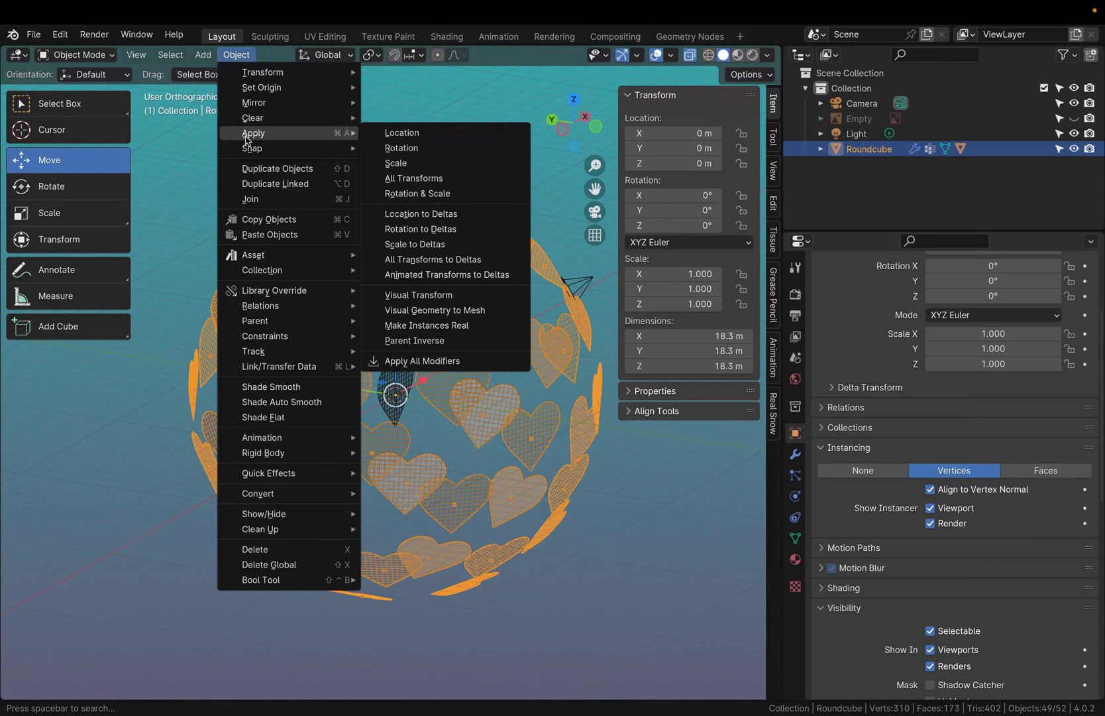
{"action": "left_click", "coordinate": [437, 325]}
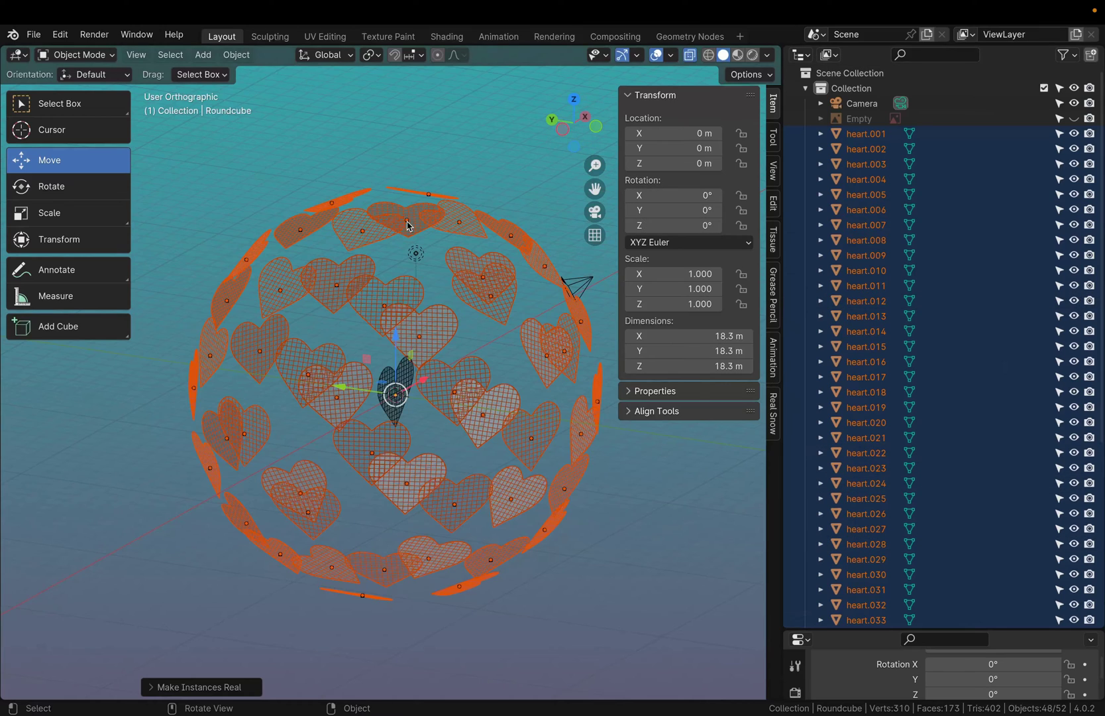
{"action": "middle_click_drag", "start_coordinate": [426, 244], "coordinate": [392, 289]}
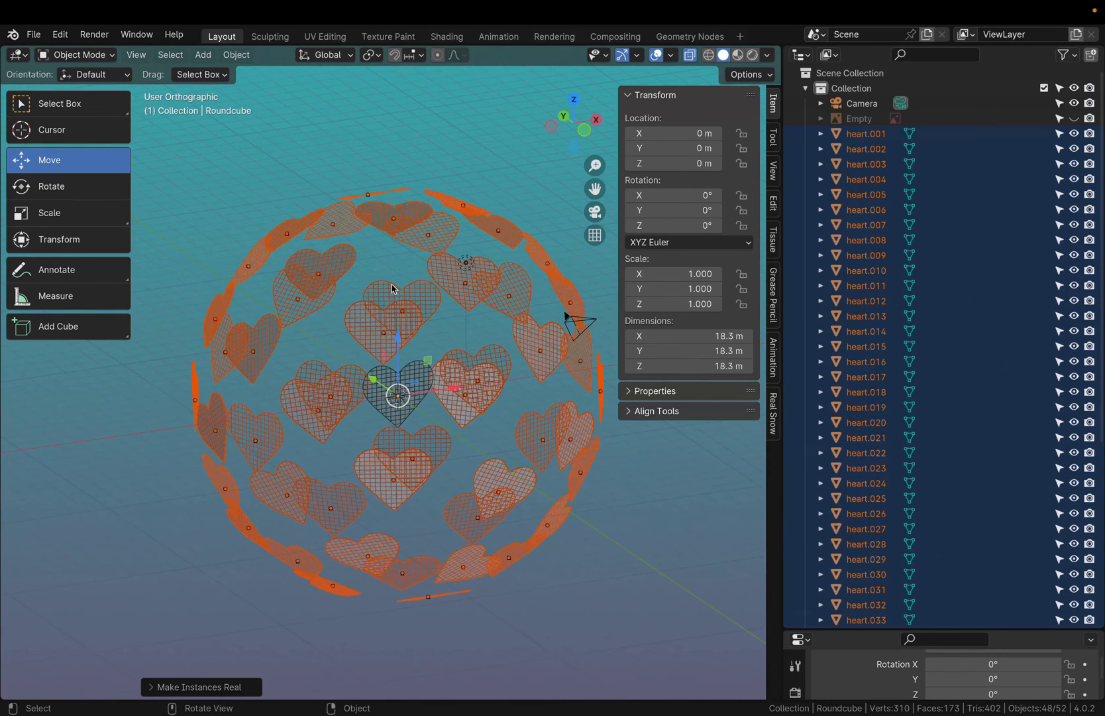
Select the centre heart and make it single-user with Make Single User > Object & Data.
{"action": "left_click", "coordinate": [412, 373]}
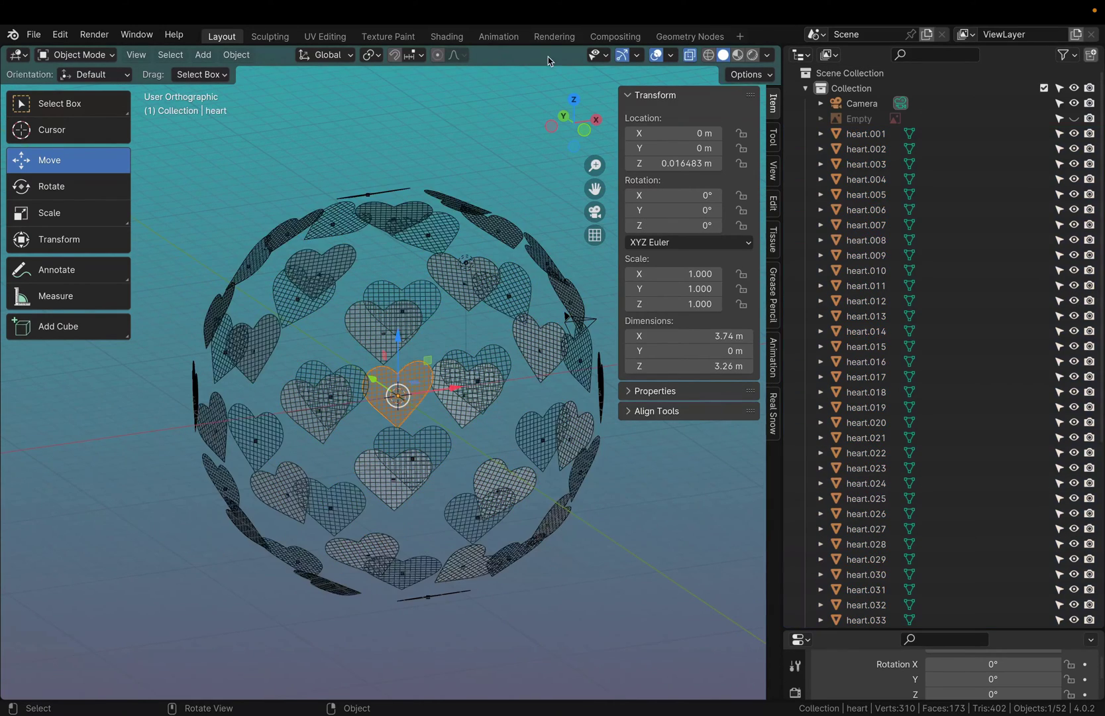
{"action": "left_click", "coordinate": [236, 55]}
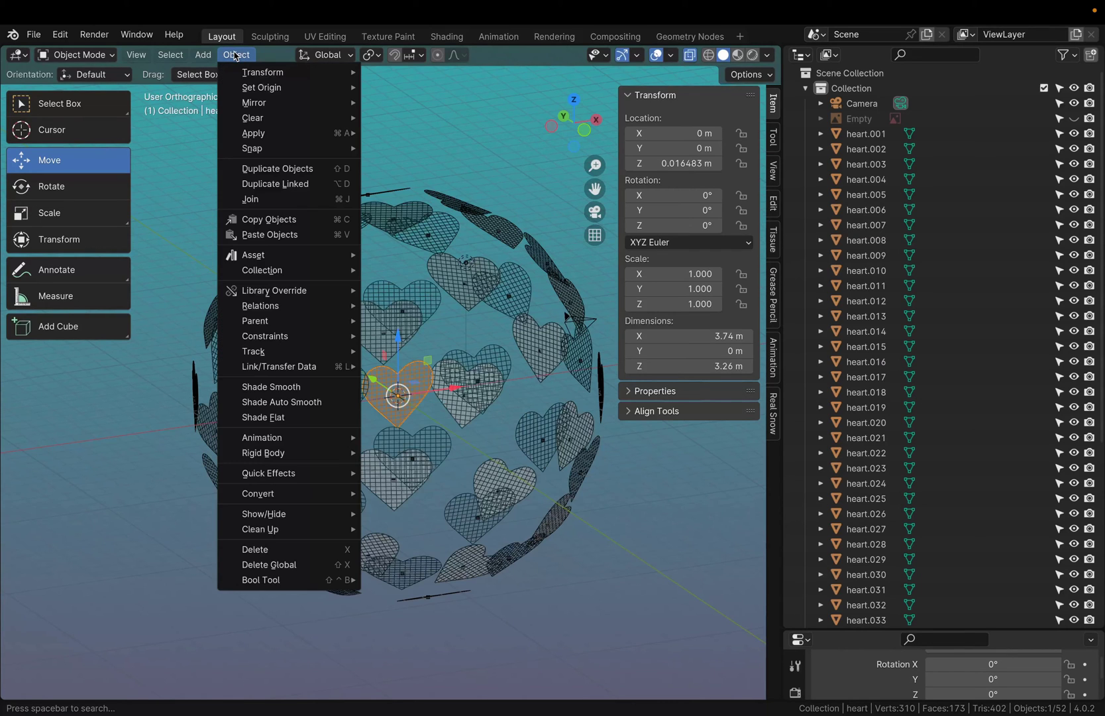
{"action": "mouse_move", "coordinate": [271, 308]}
{"action": "mouse_move", "coordinate": [408, 347]}
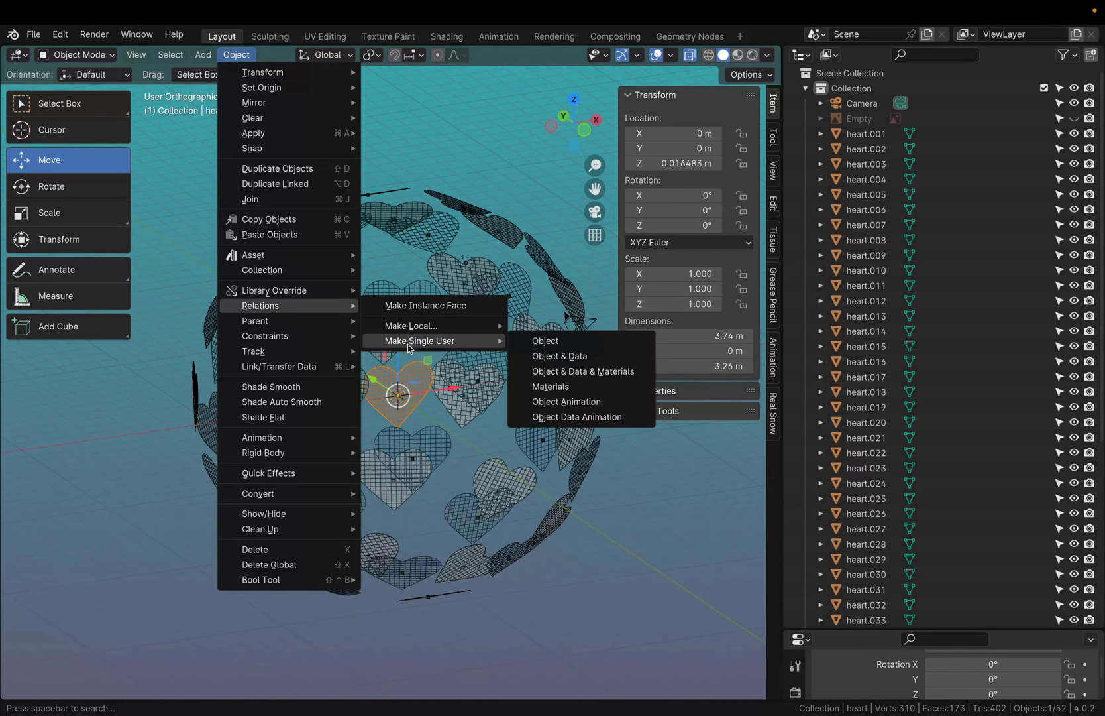
{"action": "left_click", "coordinate": [567, 358]}
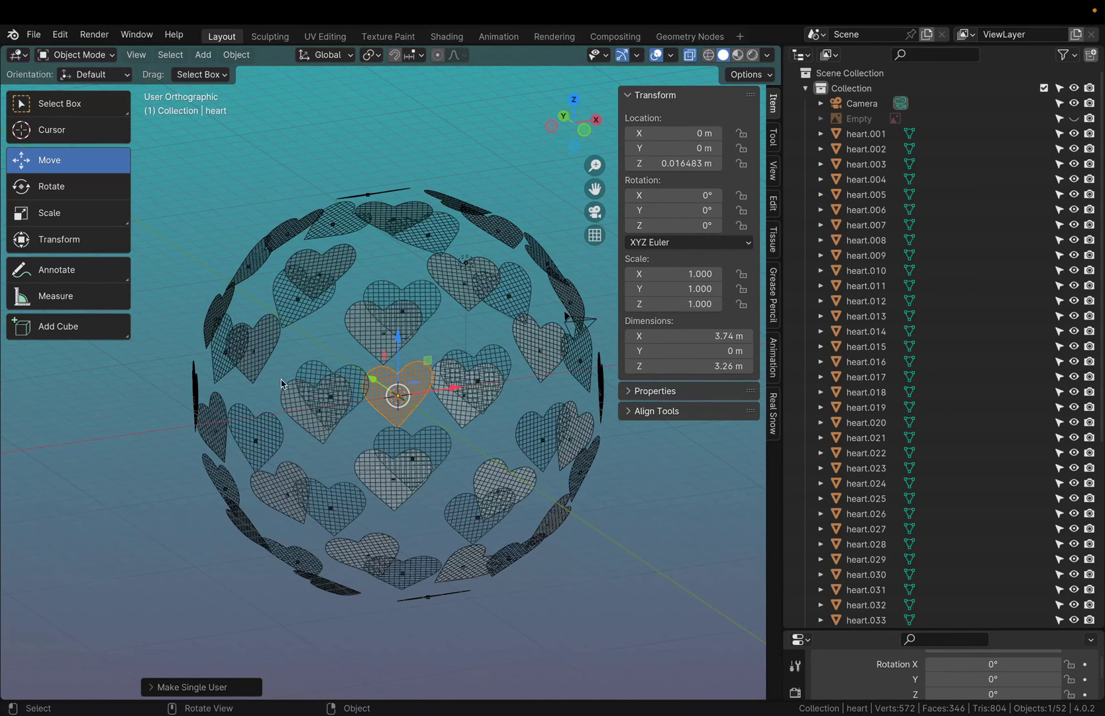
{"action": "middle_click_drag", "start_coordinate": [291, 363], "coordinate": [318, 365]}
{"action": "left_click", "coordinate": [805, 88]}
{"action": "left_click", "coordinate": [805, 88]}
{"action": "middle_click_drag", "start_coordinate": [410, 457], "coordinate": [383, 401]}
Delete the centre heart and join heart.001 through heart.048 into one object.
{"action": "key", "text": "Delete"}
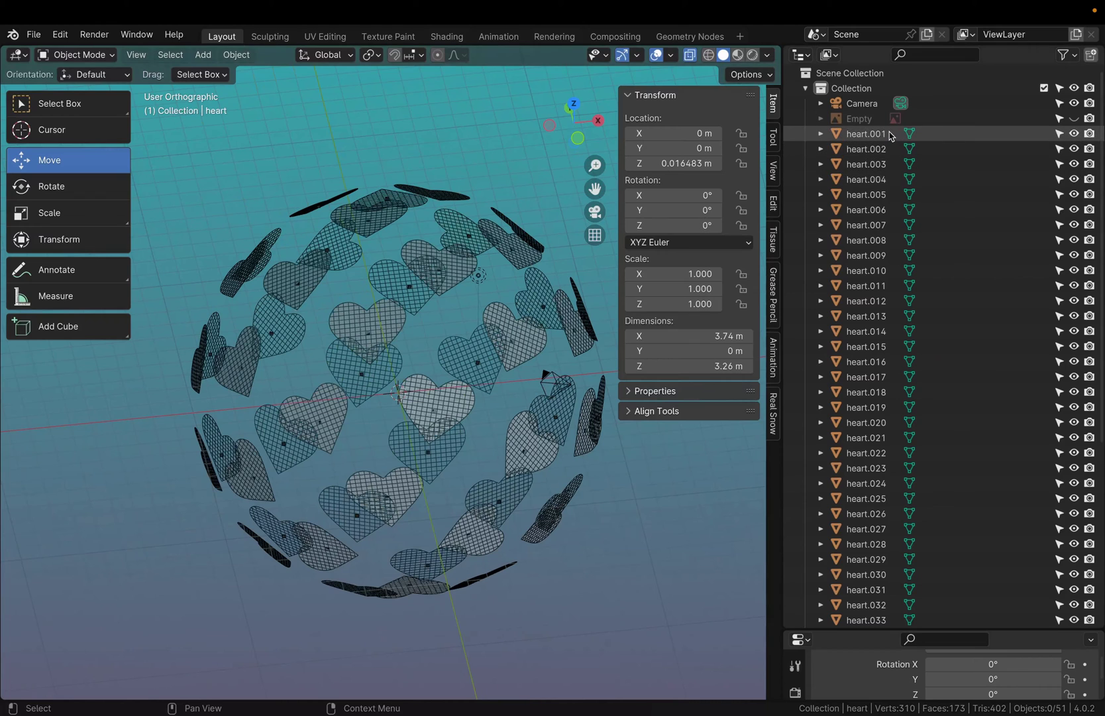
{"action": "left_click", "coordinate": [864, 134]}
{"action": "scroll", "coordinate": [994, 298], "scroll_direction": "down", "scroll_amount": 5}
{"action": "scroll", "coordinate": [1034, 374], "scroll_direction": "down", "scroll_amount": 3}
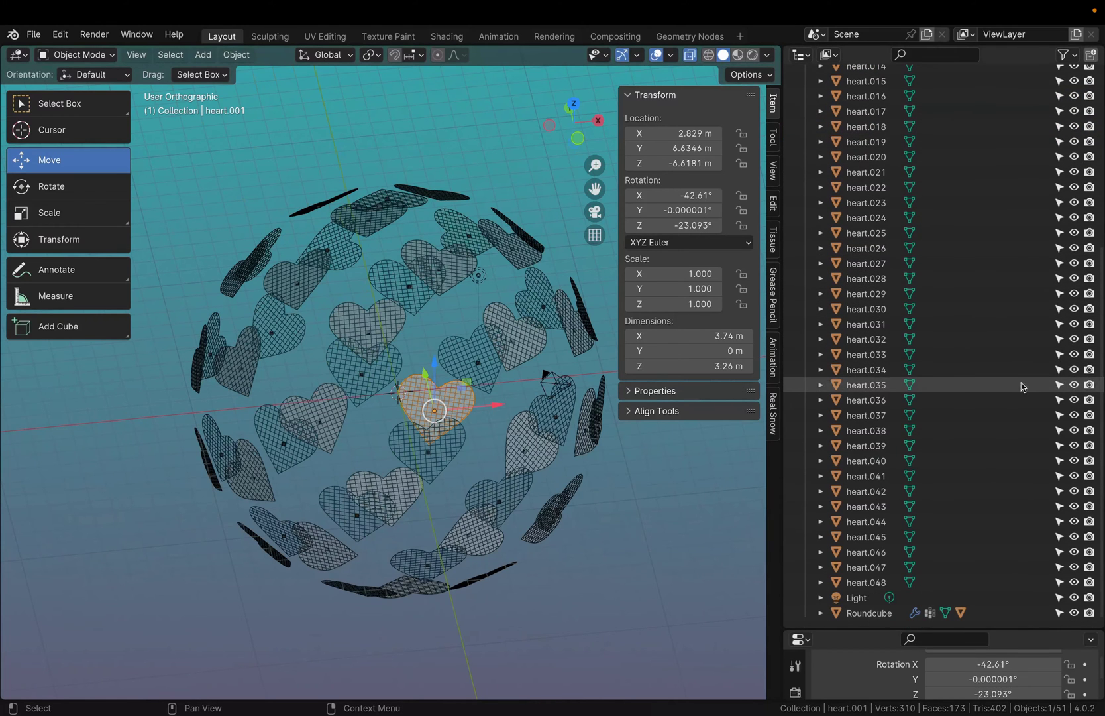
{"action": "left_click", "coordinate": [875, 582], "text": "shift"}
{"action": "middle_click_drag", "start_coordinate": [583, 463], "coordinate": [616, 577]}
{"action": "key", "text": "ctrl+j"}
Rename the joined heart object to 'heart shape'.
{"action": "scroll", "coordinate": [907, 153], "scroll_direction": "up", "scroll_amount": 5}
{"action": "key", "text": "F2"}
{"action": "type", "text": "heart"}
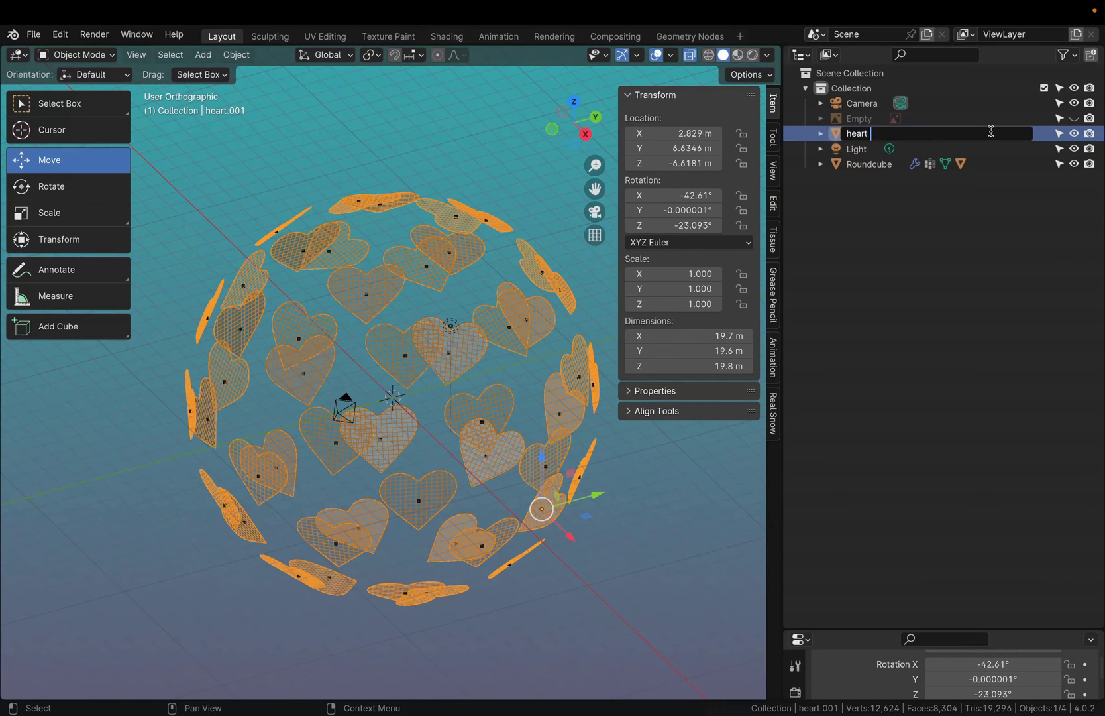
{"action": "type", "text": " shape"}
{"action": "key", "text": "Return"}
Rename the Roundcube sphere to 'ornament' and show its modifiers.
{"action": "left_click", "coordinate": [428, 271]}
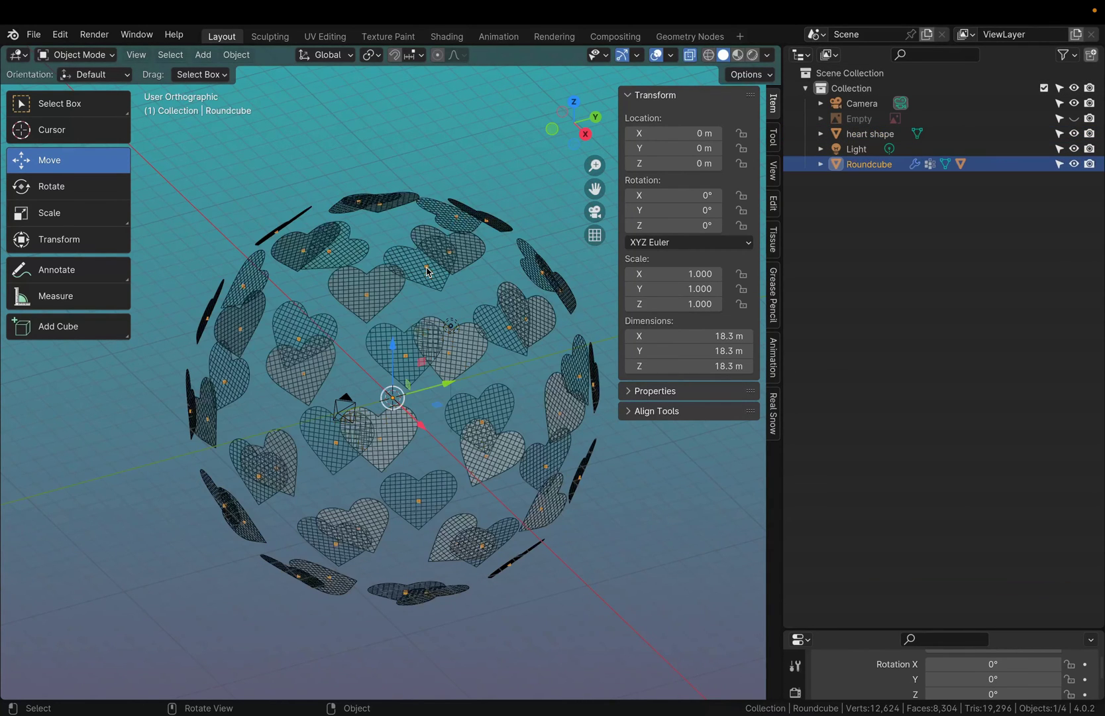
{"action": "double_click", "coordinate": [882, 165]}
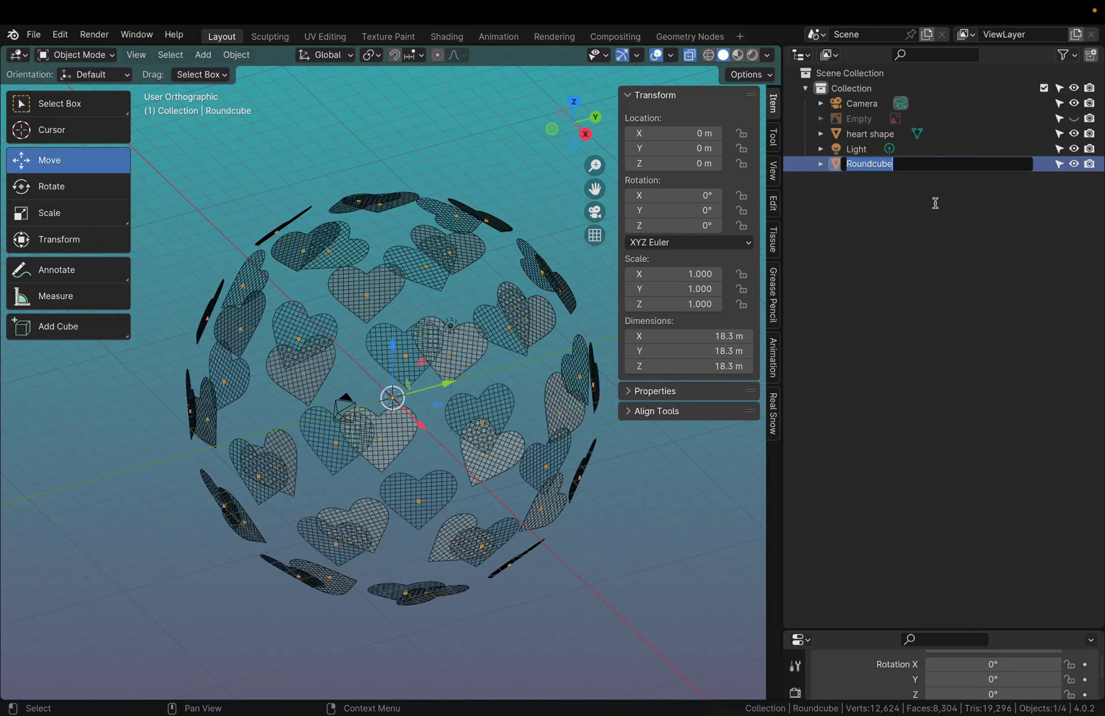
{"action": "type", "text": "ornament"}
{"action": "key", "text": "Return"}
{"action": "left_click_drag", "start_coordinate": [849, 628], "coordinate": [888, 251]}
{"action": "left_click", "coordinate": [795, 474]}
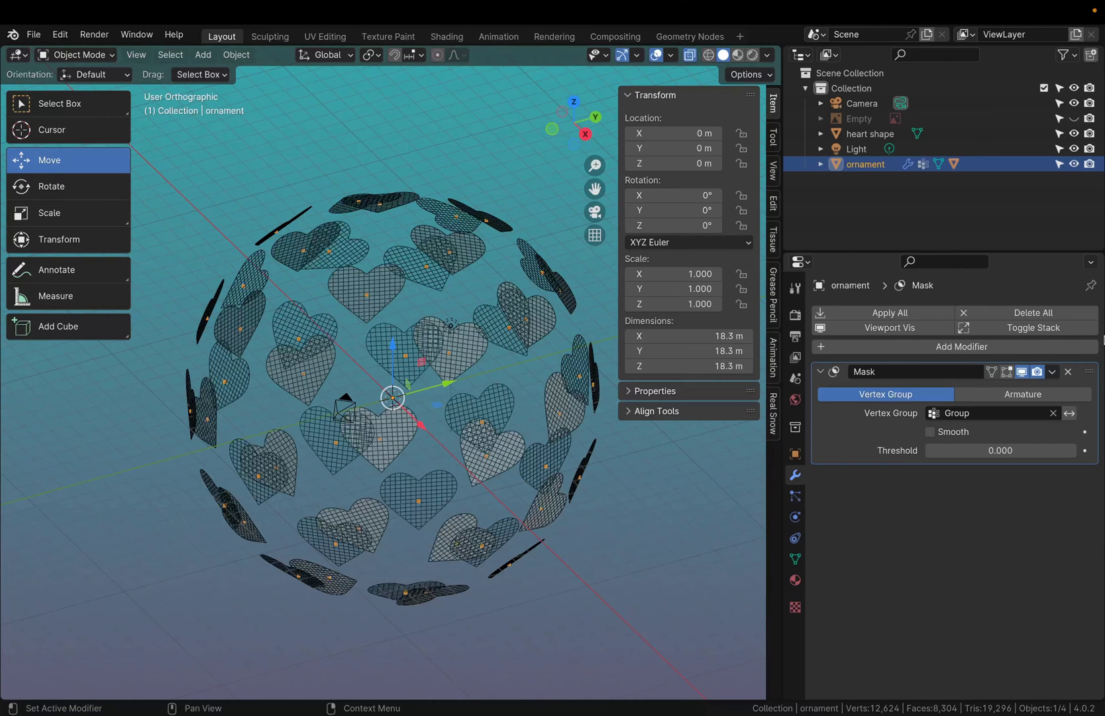
Invert the ornament's Mask modifier and leave its viewport display off to show the full sphere.
{"action": "left_click", "coordinate": [1023, 372]}
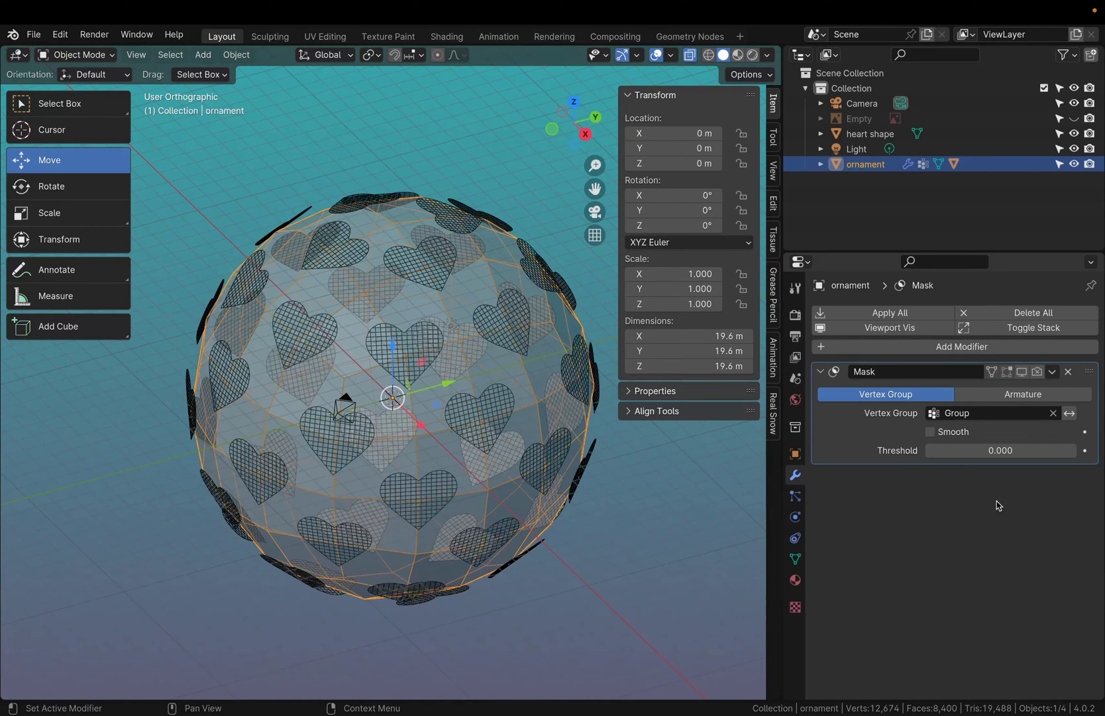
{"action": "left_click", "coordinate": [1021, 372]}
{"action": "left_click", "coordinate": [1070, 413]}
{"action": "middle_click_drag", "start_coordinate": [543, 418], "coordinate": [1103, 457]}
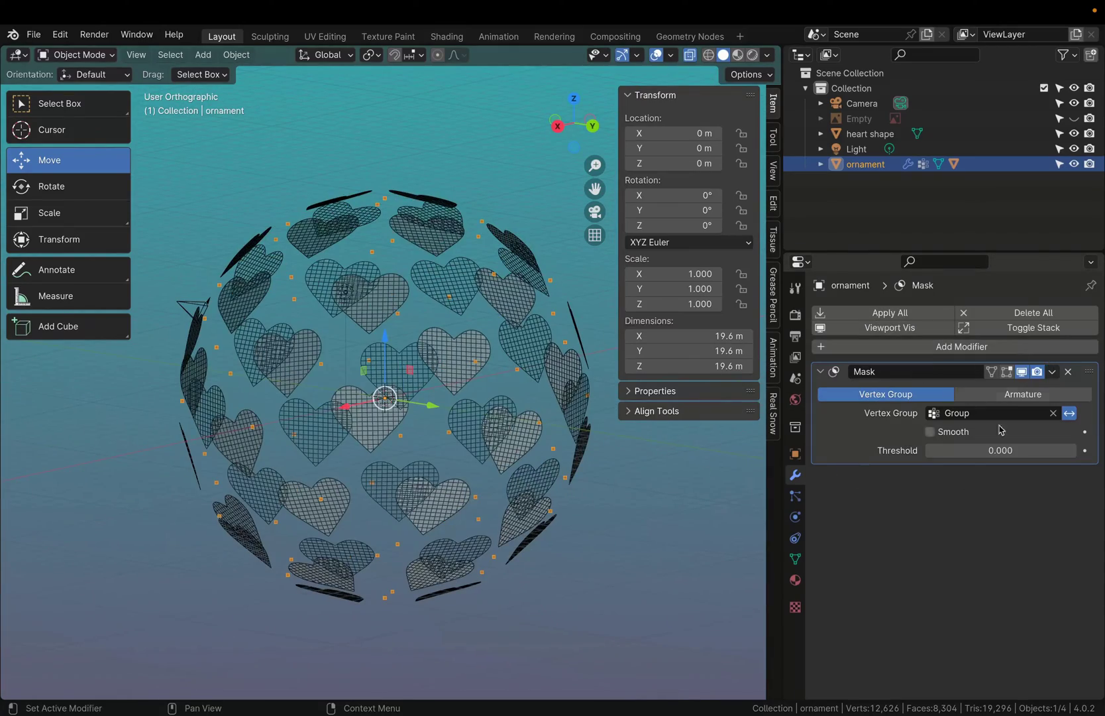
{"action": "left_click", "coordinate": [1021, 375]}
{"action": "middle_click_drag", "start_coordinate": [438, 318], "coordinate": [467, 342]}
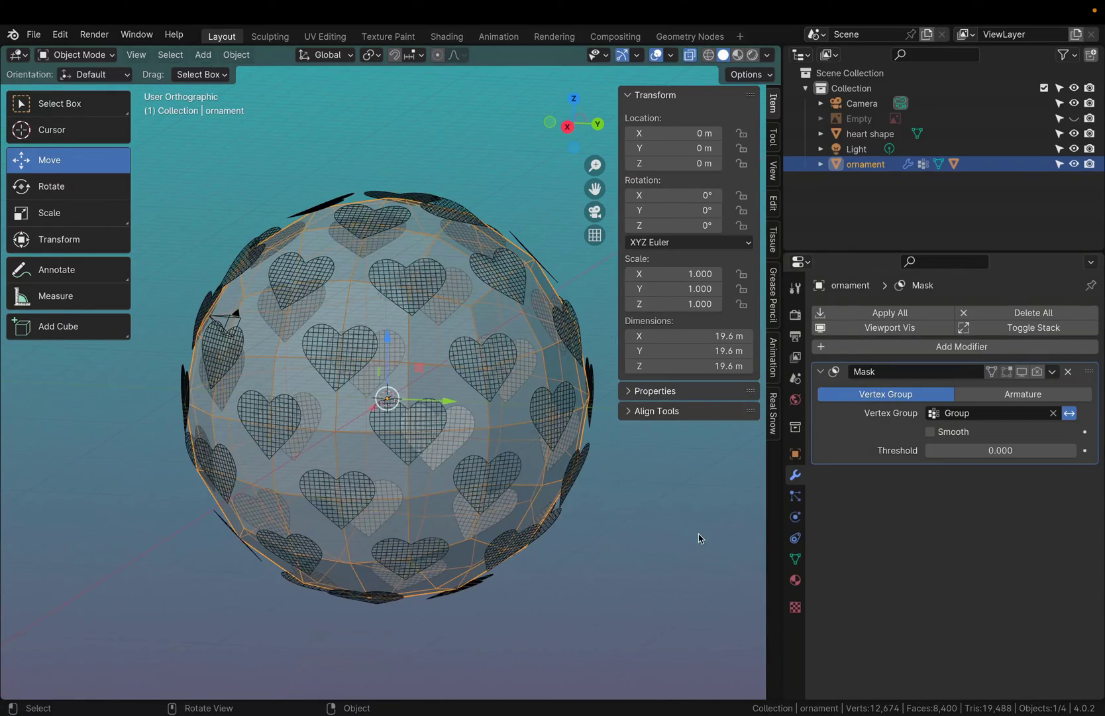
{"action": "middle_click_drag", "start_coordinate": [457, 462], "coordinate": [477, 444]}
{"action": "scroll", "coordinate": [477, 444], "scroll_direction": "down", "scroll_amount": 1}
Add a Subdivision Surface modifier to the ornament with Optimal Display turned off.
{"action": "left_click", "coordinate": [910, 347]}
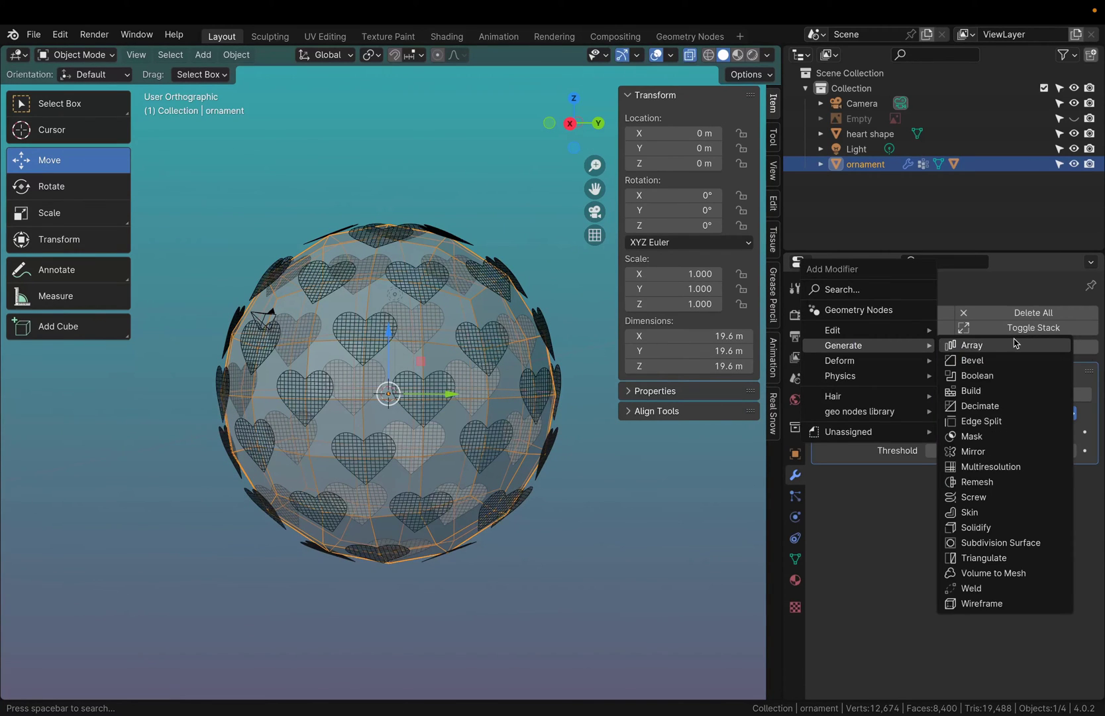
{"action": "left_click", "coordinate": [1011, 545]}
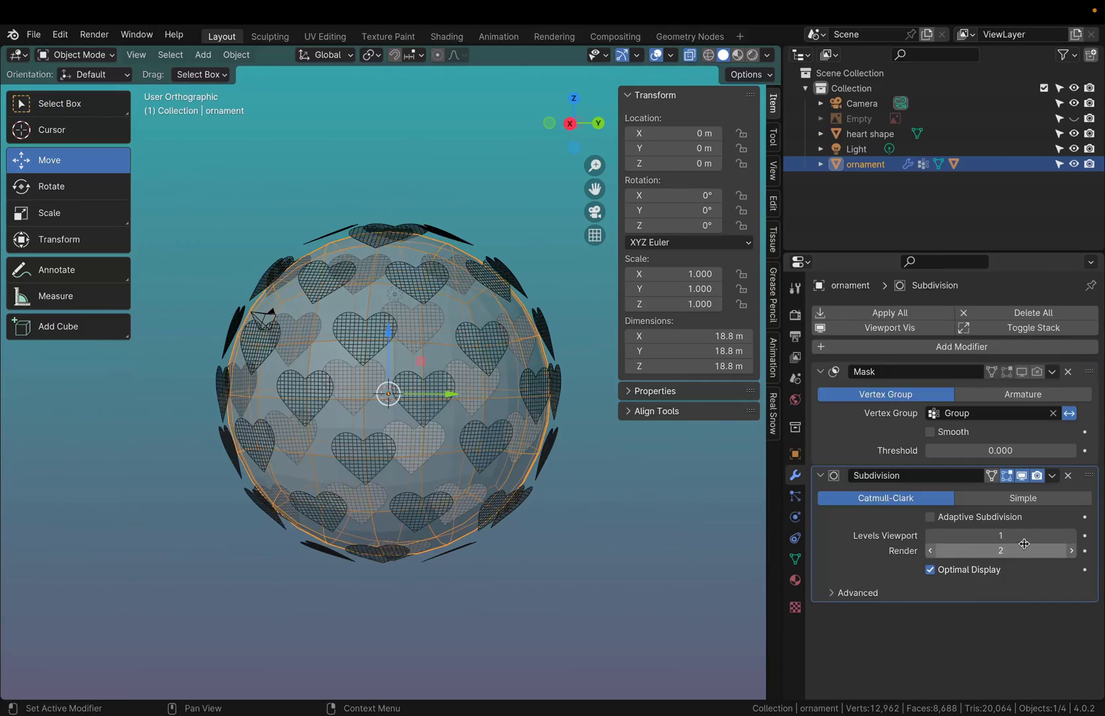
{"action": "left_click", "coordinate": [934, 574]}
{"action": "scroll", "coordinate": [420, 506], "scroll_direction": "up", "scroll_amount": 4}
{"action": "middle_click_drag", "start_coordinate": [420, 506], "coordinate": [504, 467]}
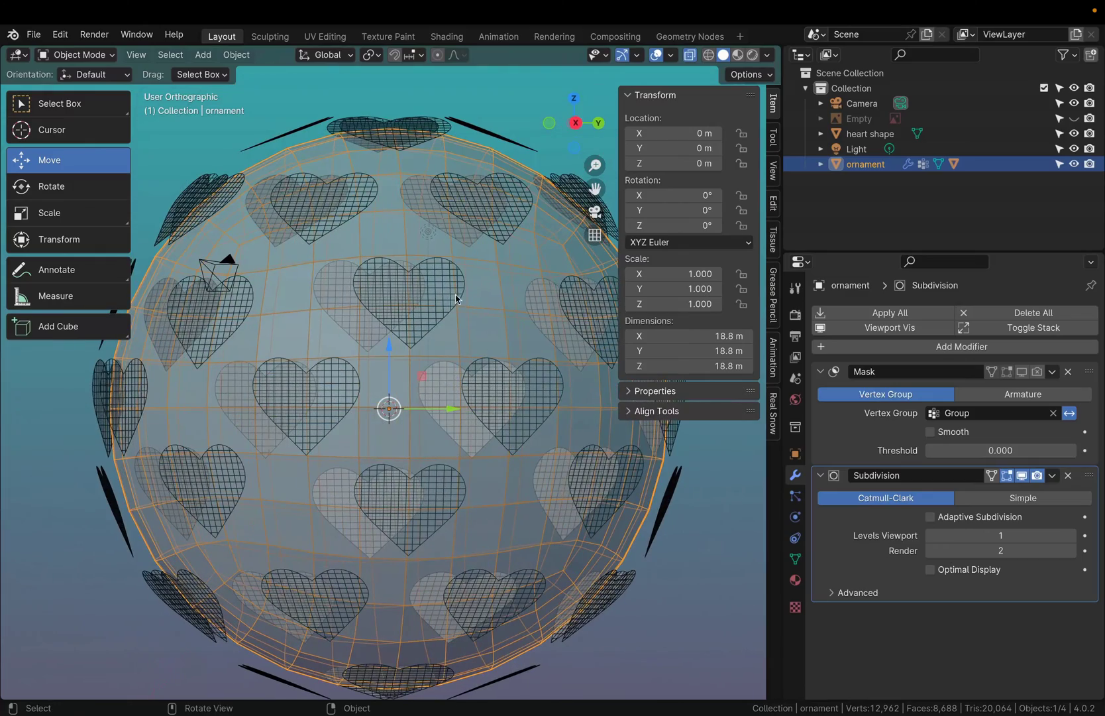
Set the subdivision Levels Viewport and Render both to 3.
{"action": "left_click", "coordinate": [1072, 535]}
{"action": "left_click", "coordinate": [1072, 535]}
{"action": "left_click", "coordinate": [1072, 550]}
{"action": "middle_click_drag", "start_coordinate": [444, 504], "coordinate": [498, 506]}
{"action": "scroll", "coordinate": [498, 505], "scroll_direction": "down", "scroll_amount": 3}
{"action": "scroll", "coordinate": [316, 475], "scroll_direction": "up", "scroll_amount": 6}
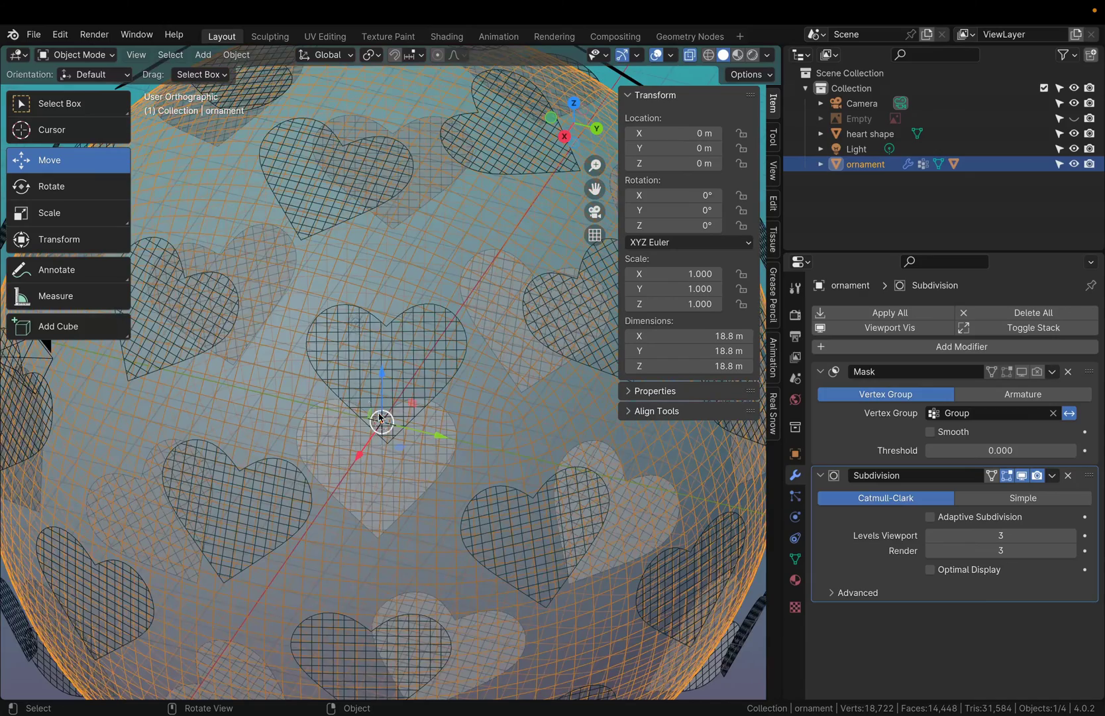
Orbit and zoom around the smoothed ornament to inspect the hearts from several angles.
{"action": "middle_click_drag", "start_coordinate": [375, 409], "coordinate": [233, 435]}
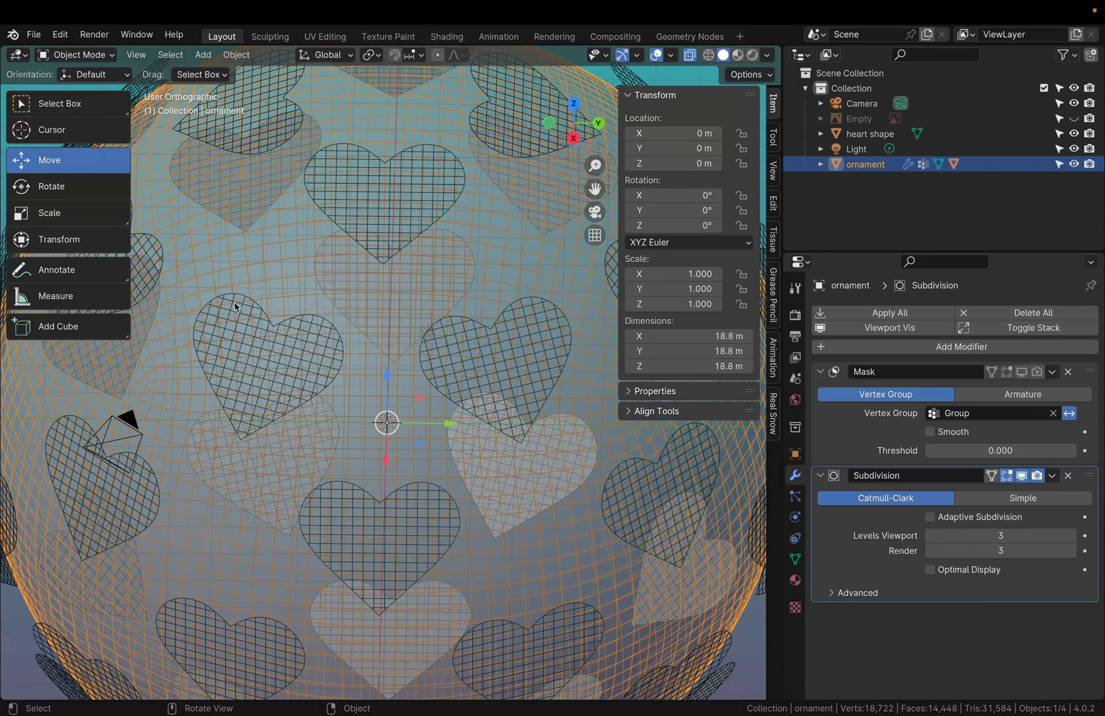
{"action": "scroll", "coordinate": [369, 455], "scroll_direction": "down", "scroll_amount": 3}
{"action": "middle_click_drag", "start_coordinate": [368, 455], "coordinate": [442, 391]}
{"action": "scroll", "coordinate": [444, 391], "scroll_direction": "down", "scroll_amount": 3}
{"action": "scroll", "coordinate": [447, 390], "scroll_direction": "up", "scroll_amount": 3}
{"action": "scroll", "coordinate": [997, 535], "scroll_direction": "up", "scroll_amount": 1, "text": "ctrl"}
{"action": "scroll", "coordinate": [374, 471], "scroll_direction": "up", "scroll_amount": 3}
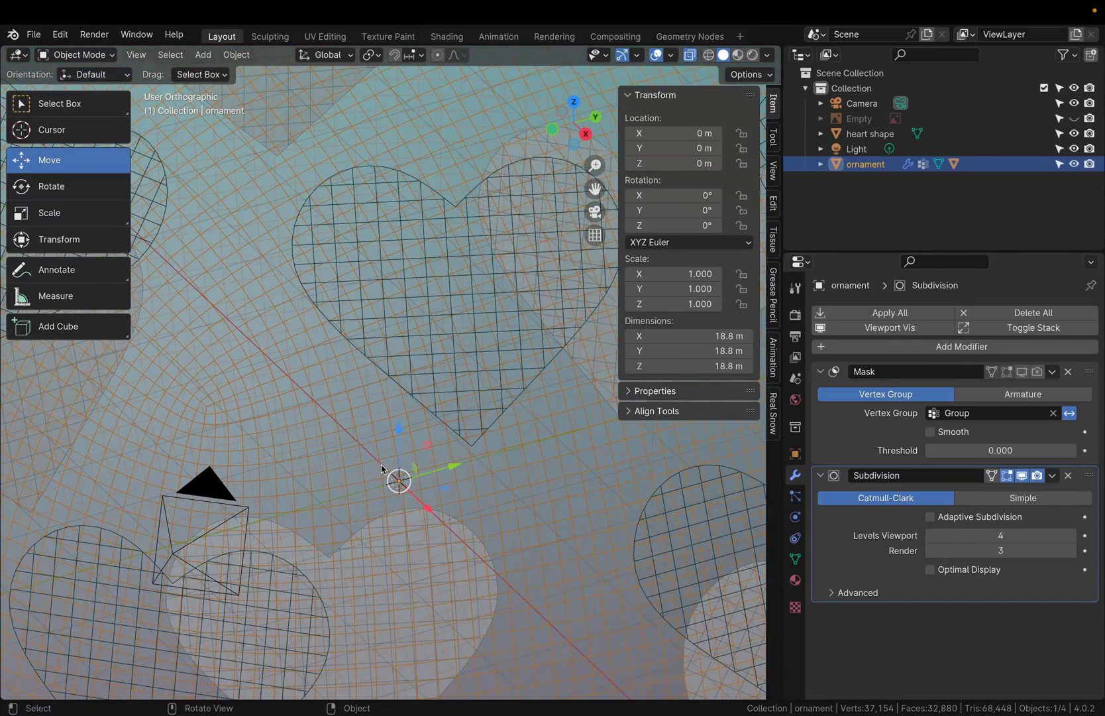
{"action": "scroll", "coordinate": [997, 536], "scroll_direction": "down", "scroll_amount": 1, "text": "ctrl"}
{"action": "scroll", "coordinate": [370, 438], "scroll_direction": "down", "scroll_amount": 2}
{"action": "scroll", "coordinate": [504, 472], "scroll_direction": "down", "scroll_amount": 3}
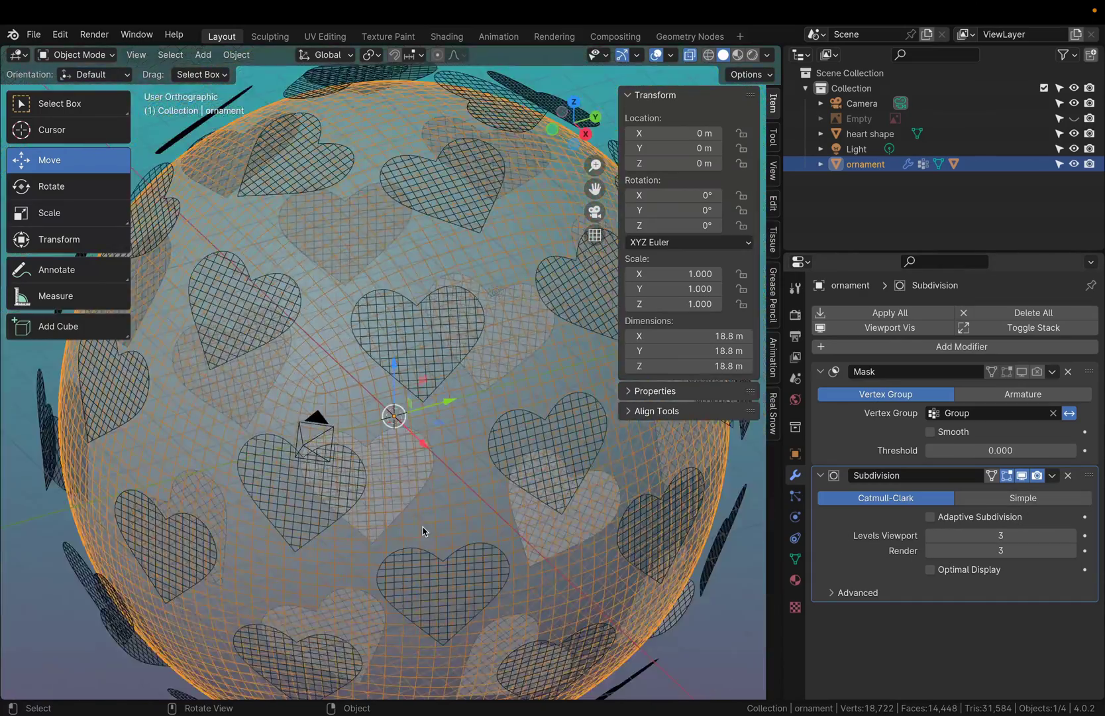
{"action": "middle_click_drag", "start_coordinate": [427, 530], "coordinate": [436, 499]}
{"action": "scroll", "coordinate": [396, 409], "scroll_direction": "down", "scroll_amount": 3}
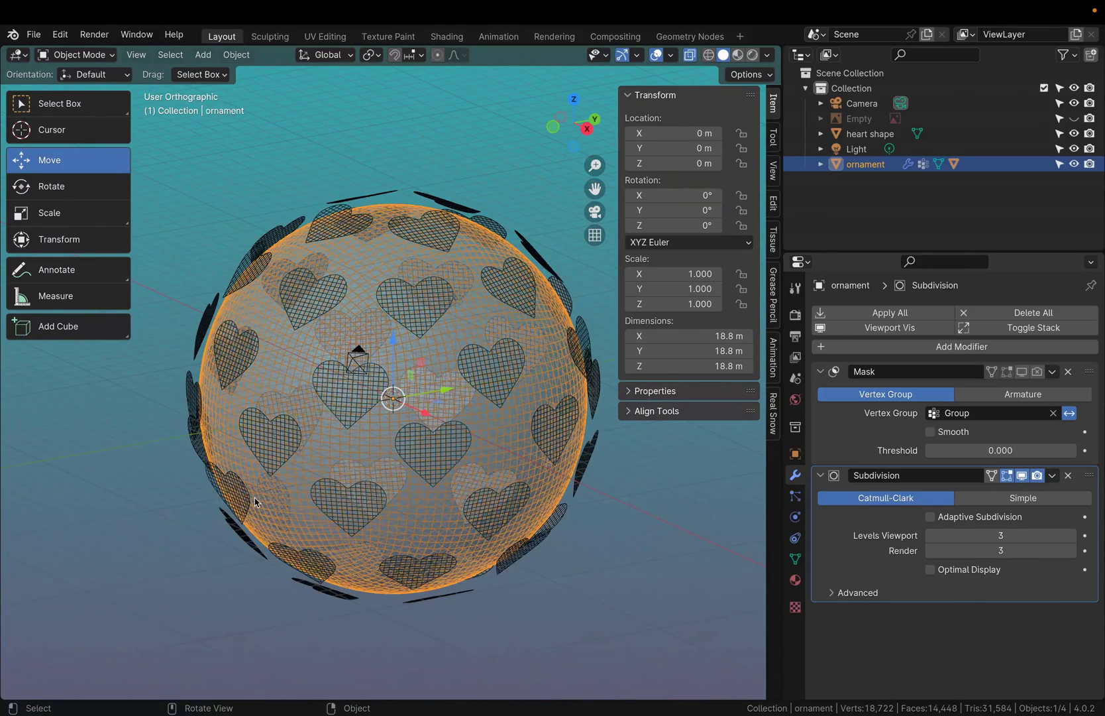
{"action": "middle_click_drag", "start_coordinate": [373, 440], "coordinate": [401, 405]}
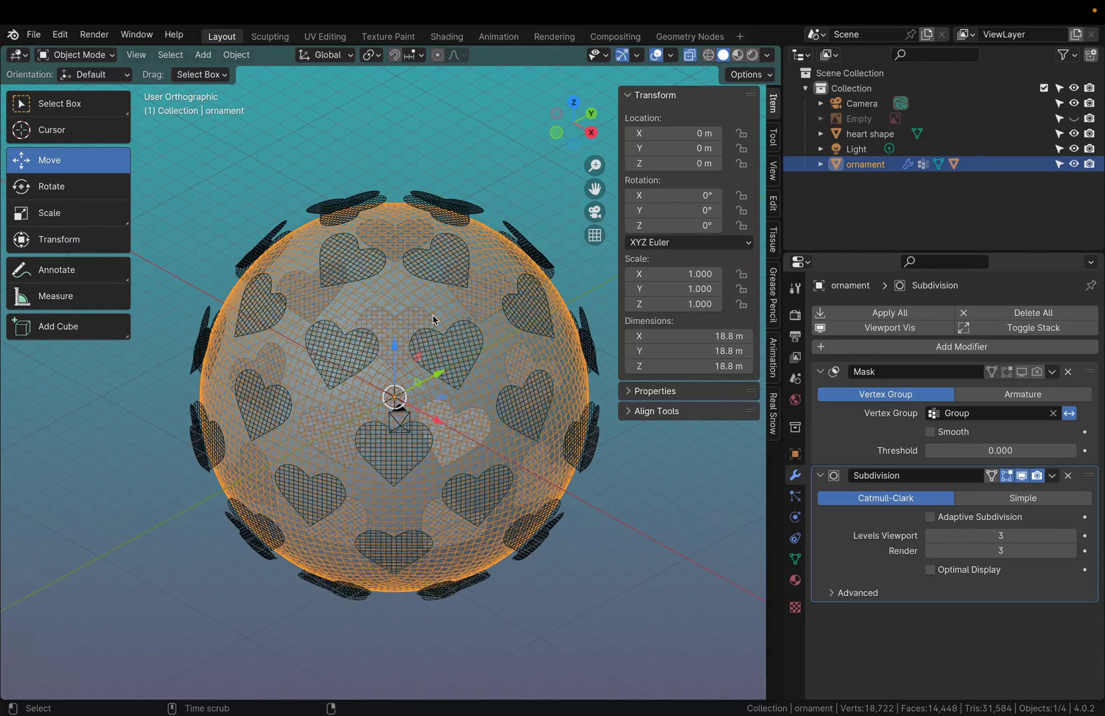
{"action": "middle_click_drag", "start_coordinate": [434, 319], "coordinate": [511, 222]}
Flip the normals of all faces of the heart shape mesh in Edit Mode.
{"action": "left_click", "coordinate": [511, 216]}
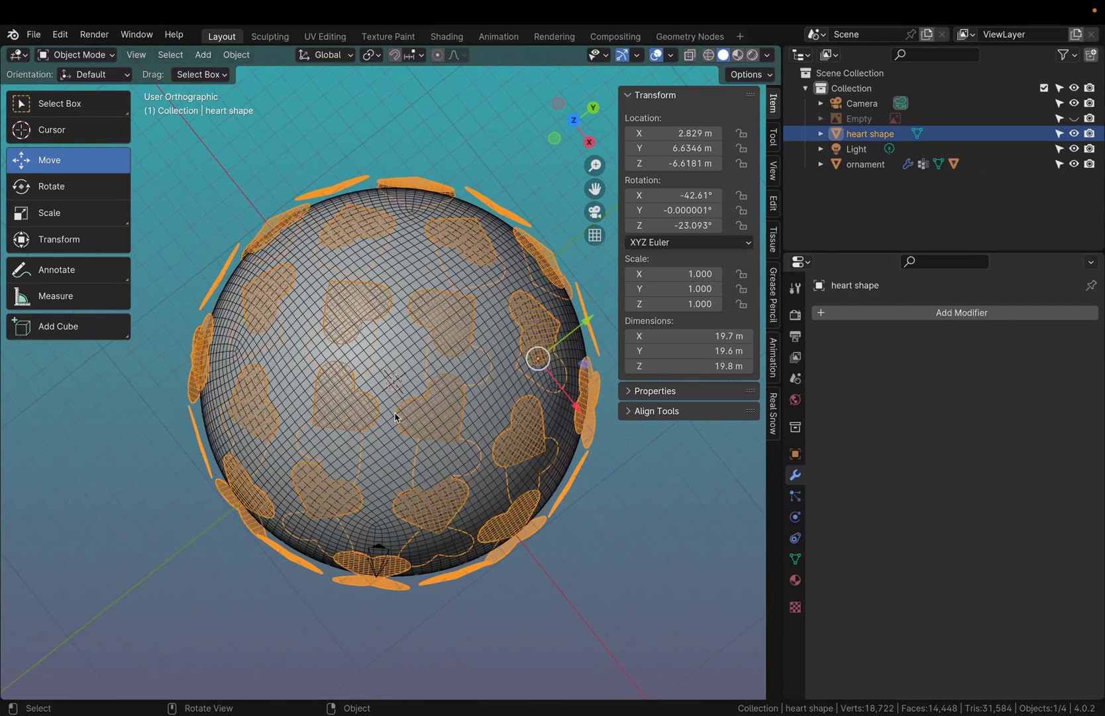
{"action": "key", "text": "Tab"}
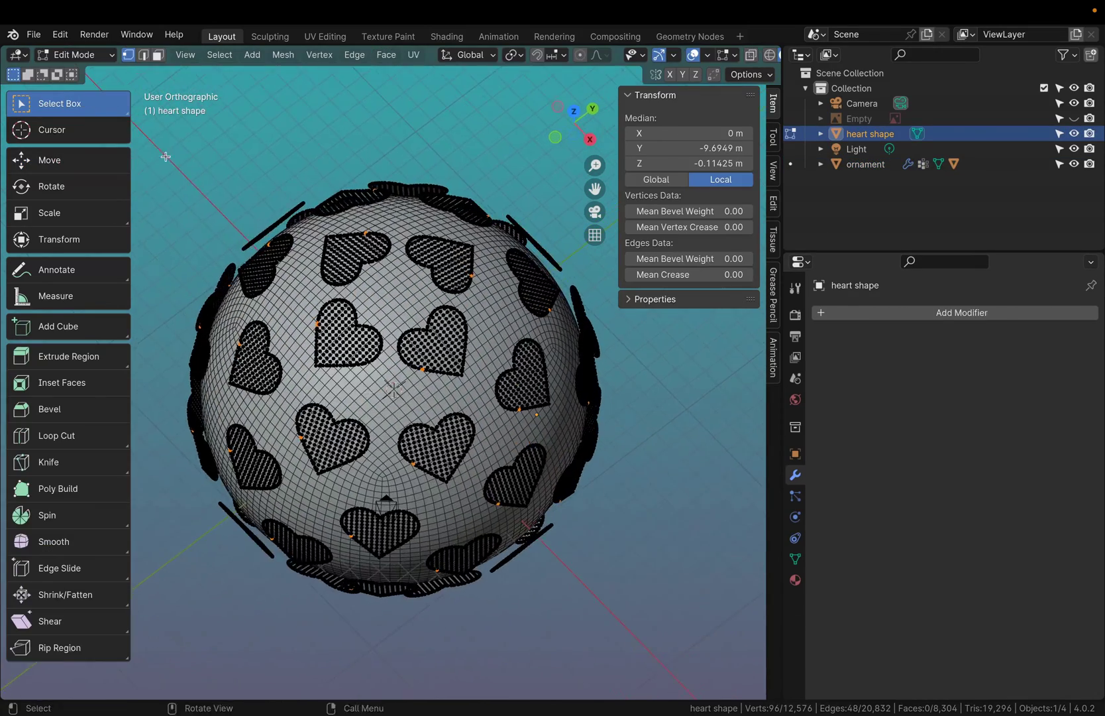
{"action": "key", "text": "alt+a"}
{"action": "key", "text": "a"}
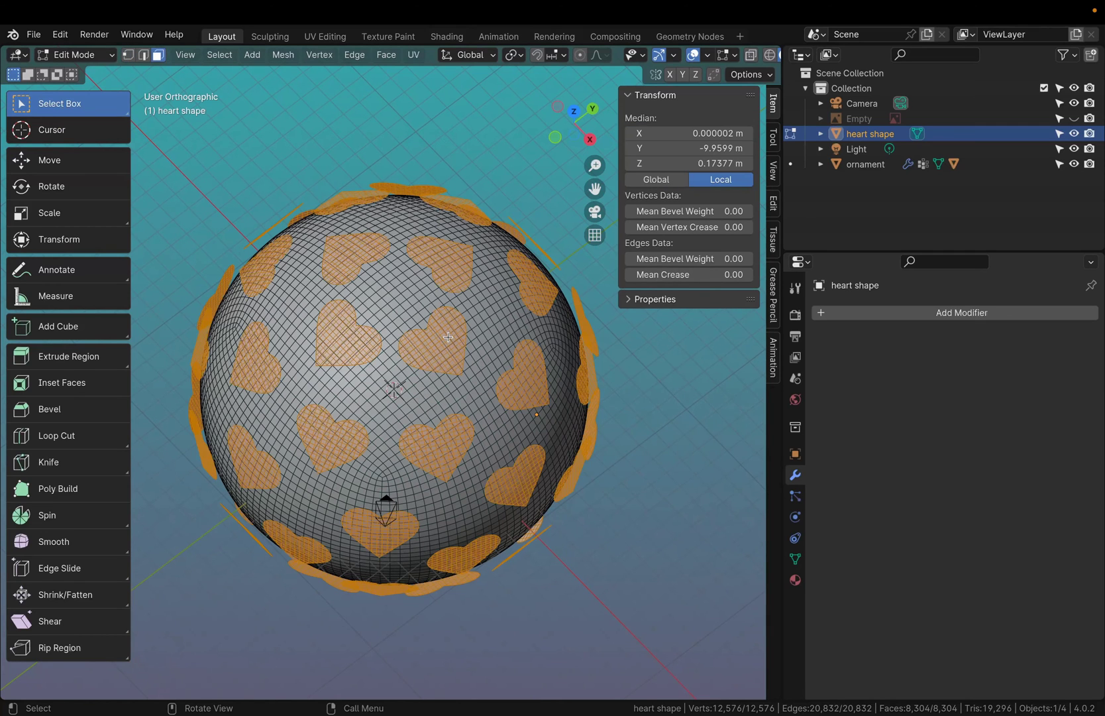
{"action": "key", "text": "alt+n"}
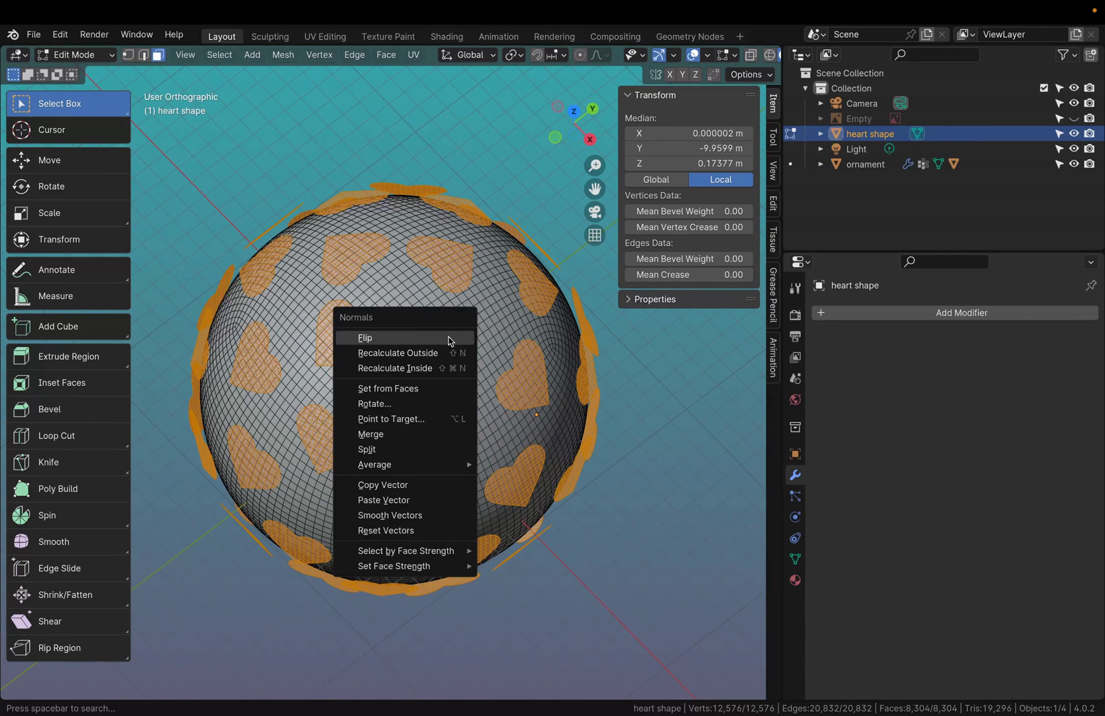
{"action": "left_click", "coordinate": [449, 338]}
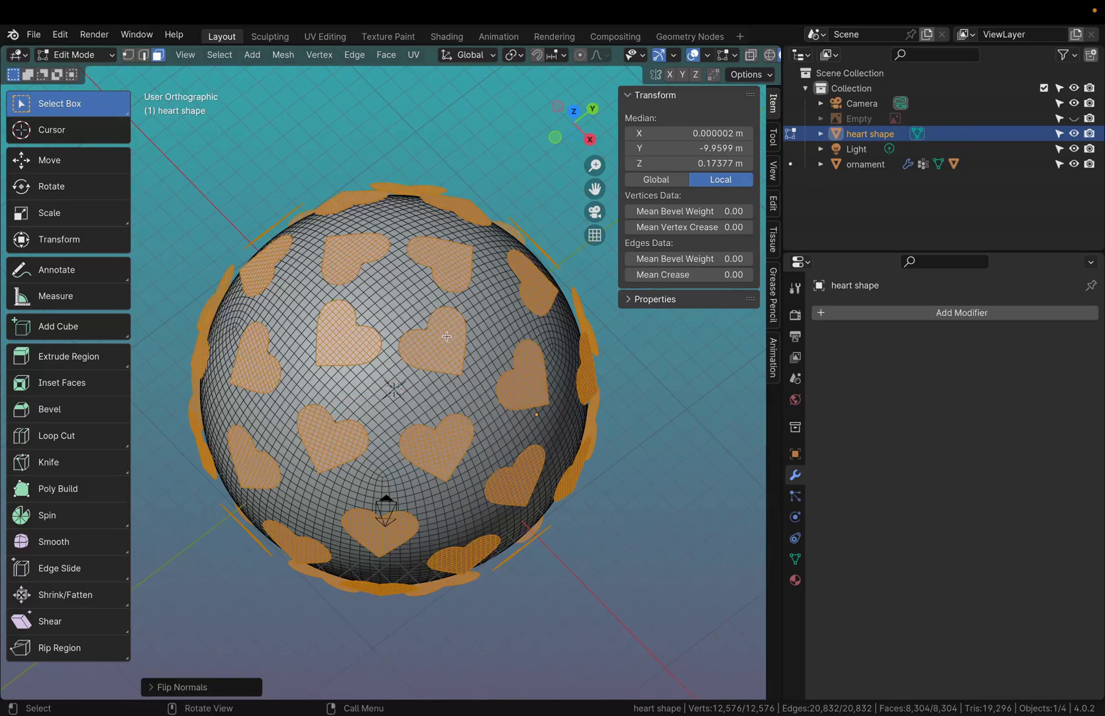
{"action": "key", "text": "alt+a"}
{"action": "middle_click_drag", "start_coordinate": [278, 357], "coordinate": [225, 363]}
{"action": "middle_click_drag", "start_coordinate": [390, 299], "coordinate": [377, 296]}
Back in Object Mode, apply Shade Smooth to both the heart shape and the ornament.
{"action": "left_click", "coordinate": [74, 54]}
{"action": "left_click", "coordinate": [75, 72]}
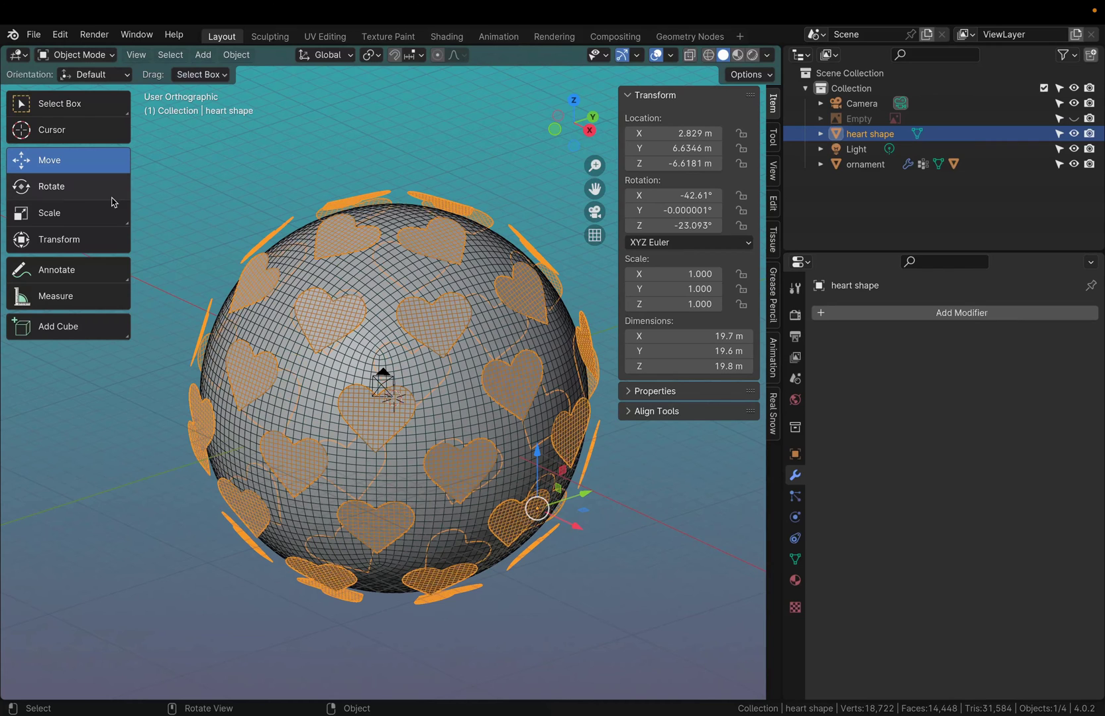
{"action": "key", "text": "b"}
{"action": "left_click_drag", "start_coordinate": [353, 281], "coordinate": [353, 294]}
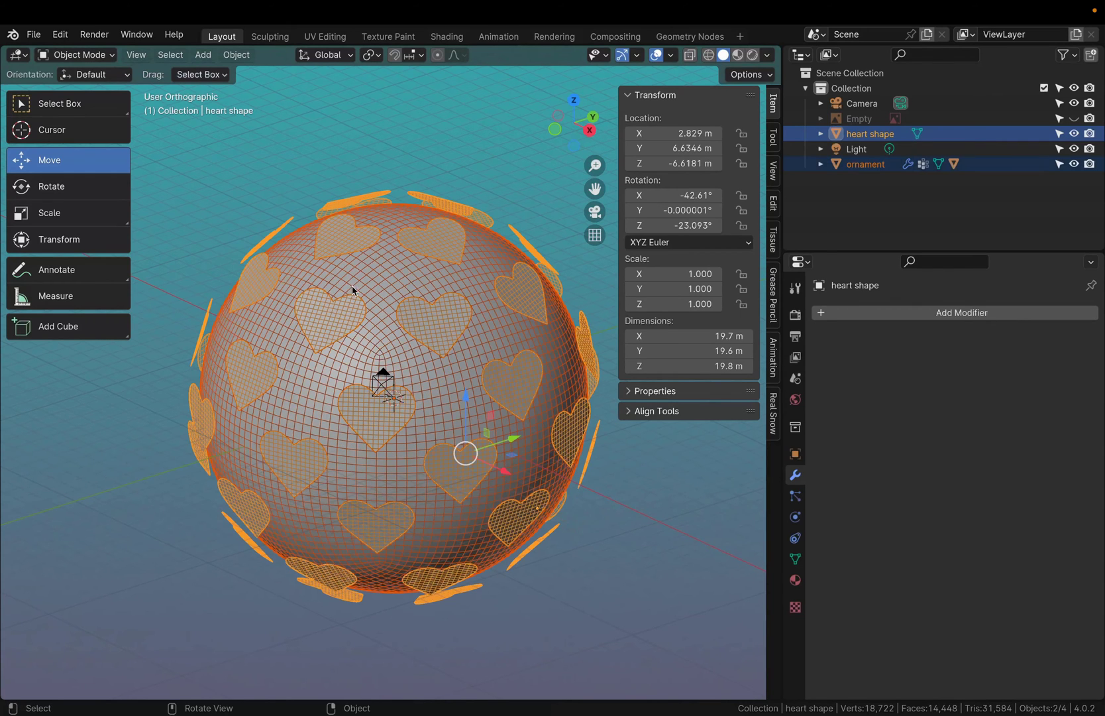
{"action": "right_click", "coordinate": [275, 105]}
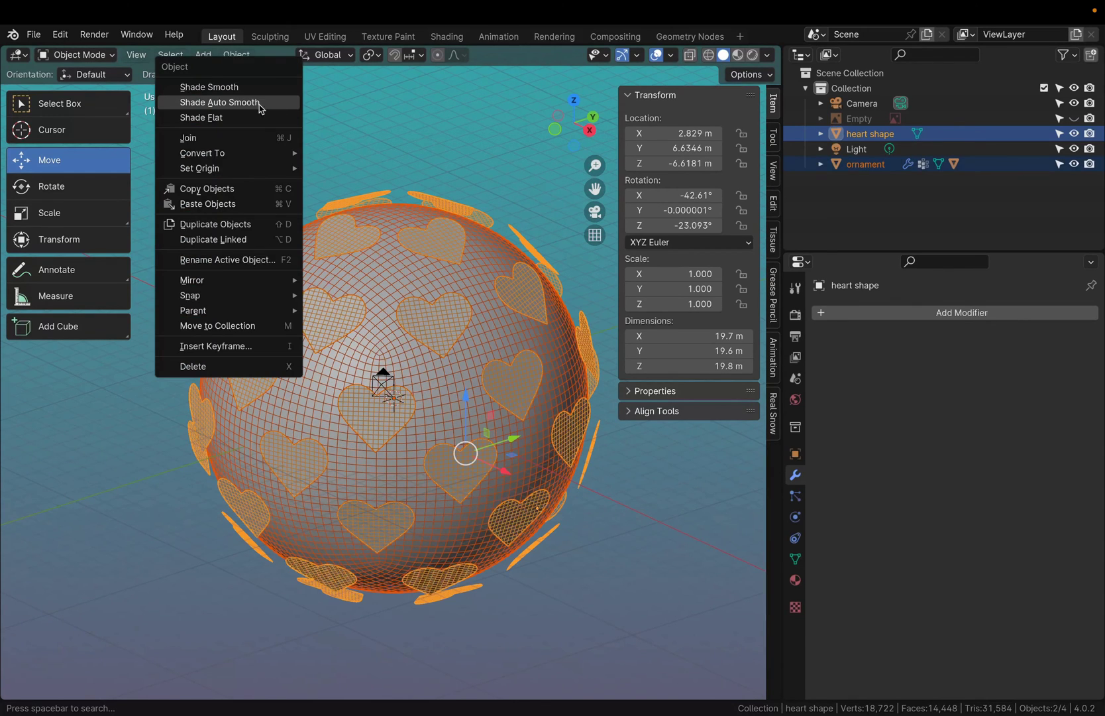
{"action": "left_click", "coordinate": [232, 104]}
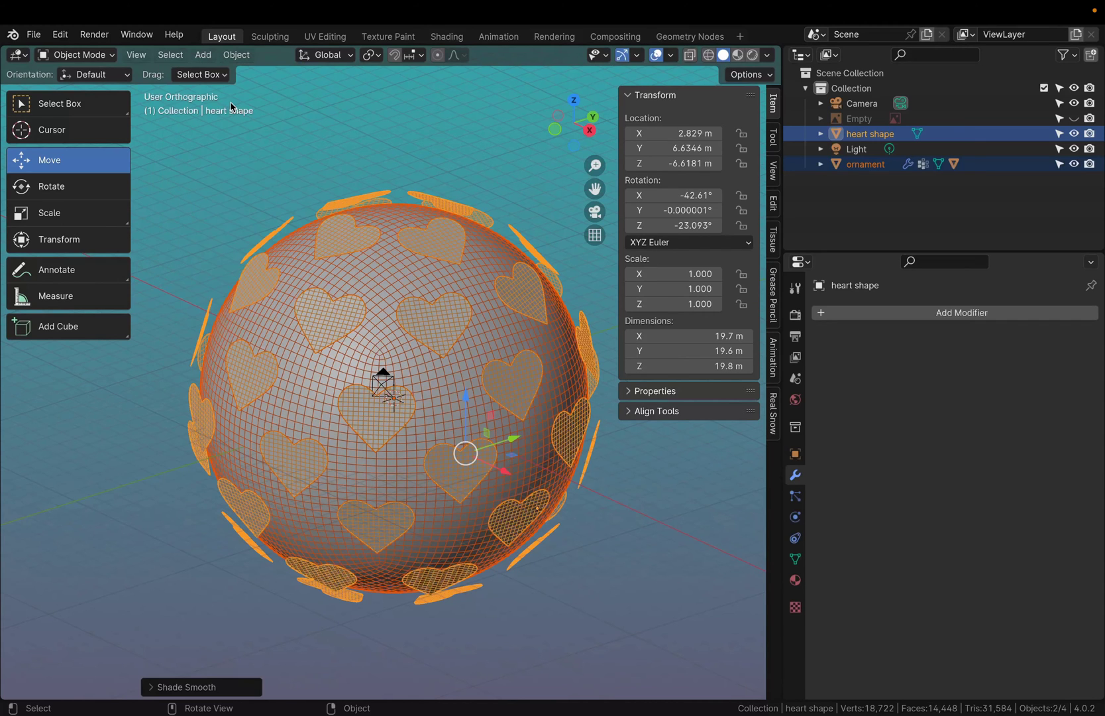
{"action": "key", "text": "alt+a"}
{"action": "middle_click_drag", "start_coordinate": [450, 275], "coordinate": [446, 260]}
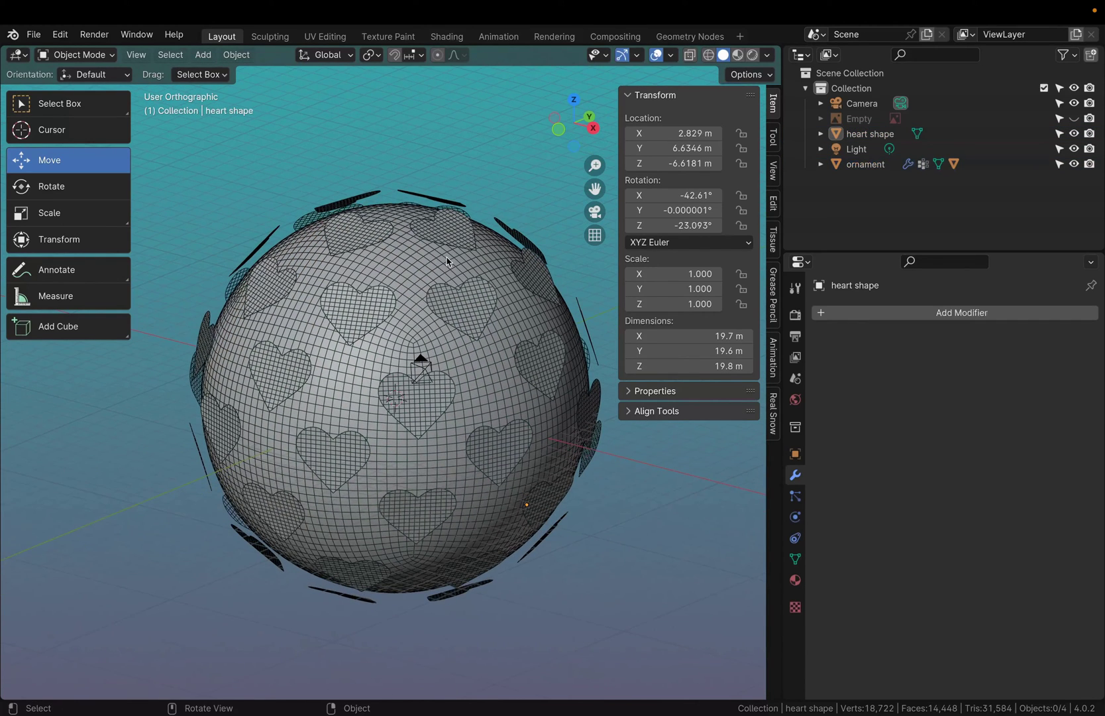
Add a Shrinkwrap modifier to heart shape with Target Normal Project and Above Surface snapping.
{"action": "left_click", "coordinate": [345, 240]}
{"action": "left_click", "coordinate": [865, 317]}
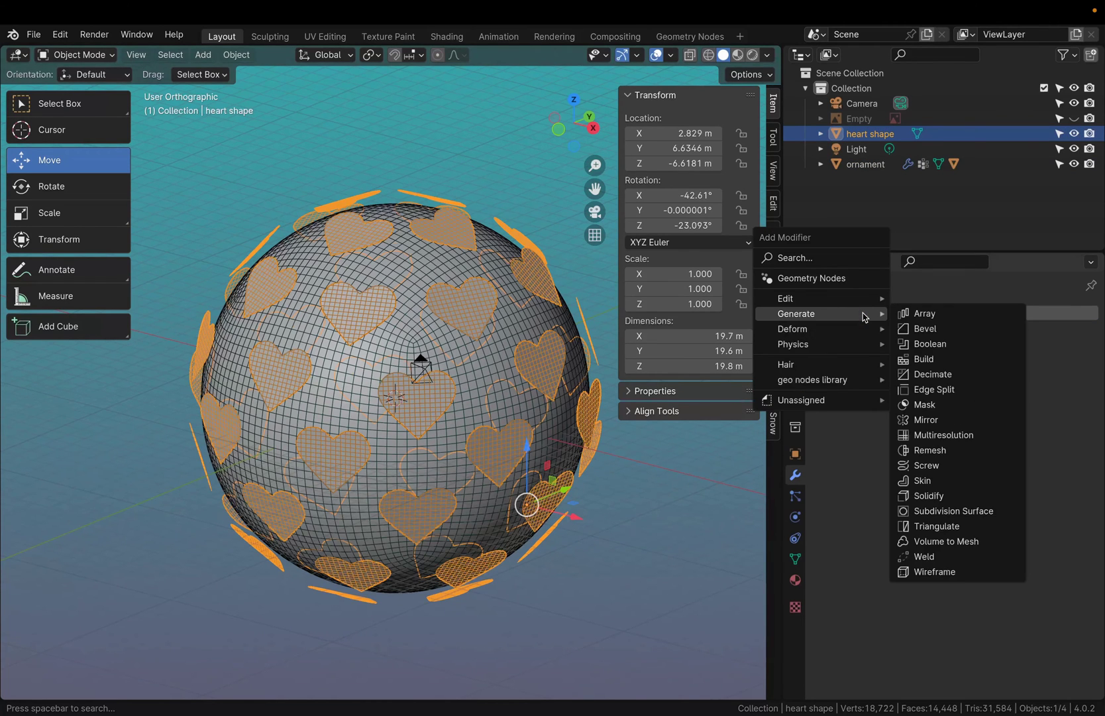
{"action": "mouse_move", "coordinate": [868, 328]}
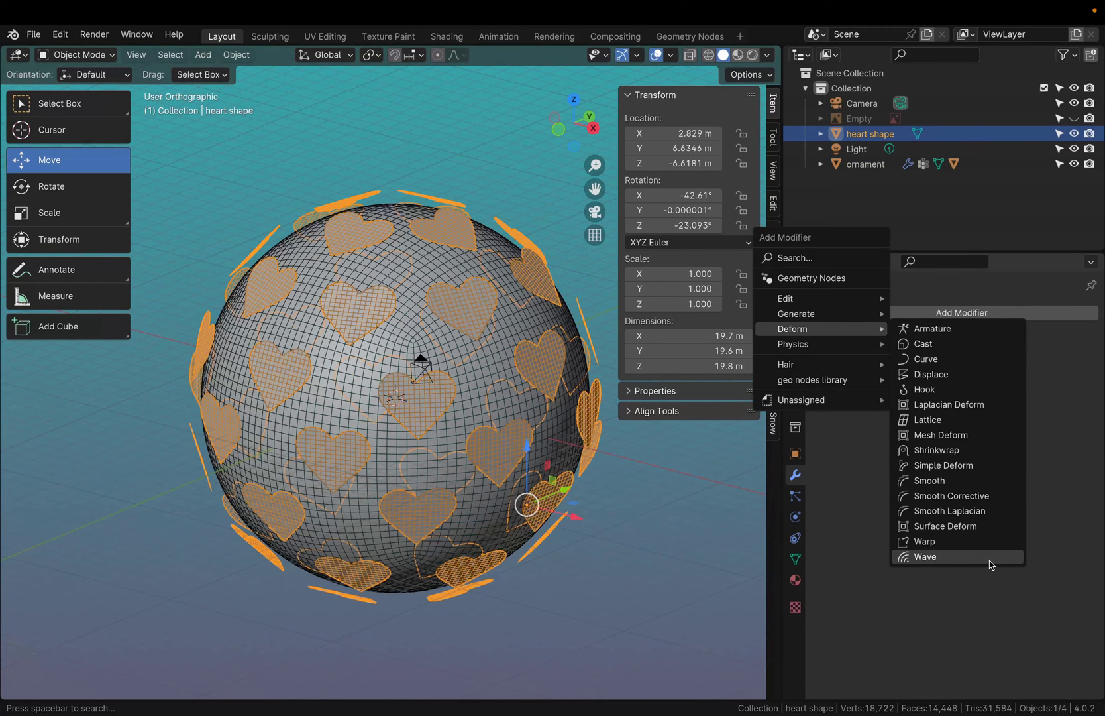
{"action": "left_click", "coordinate": [971, 455]}
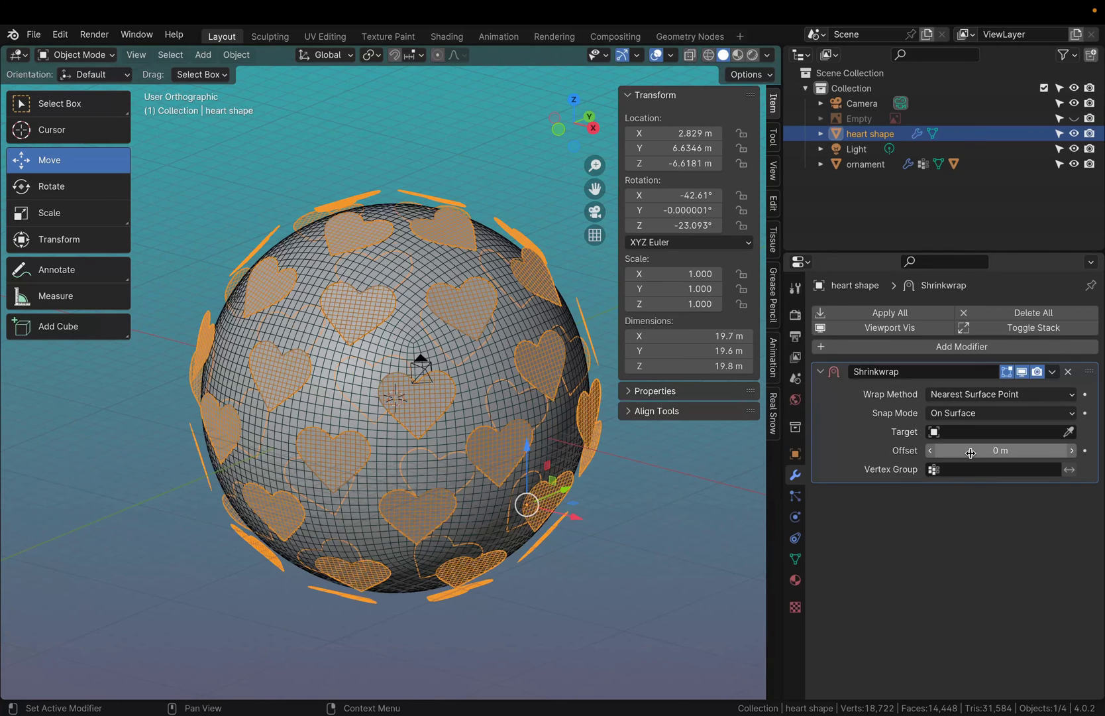
{"action": "left_click", "coordinate": [1000, 393]}
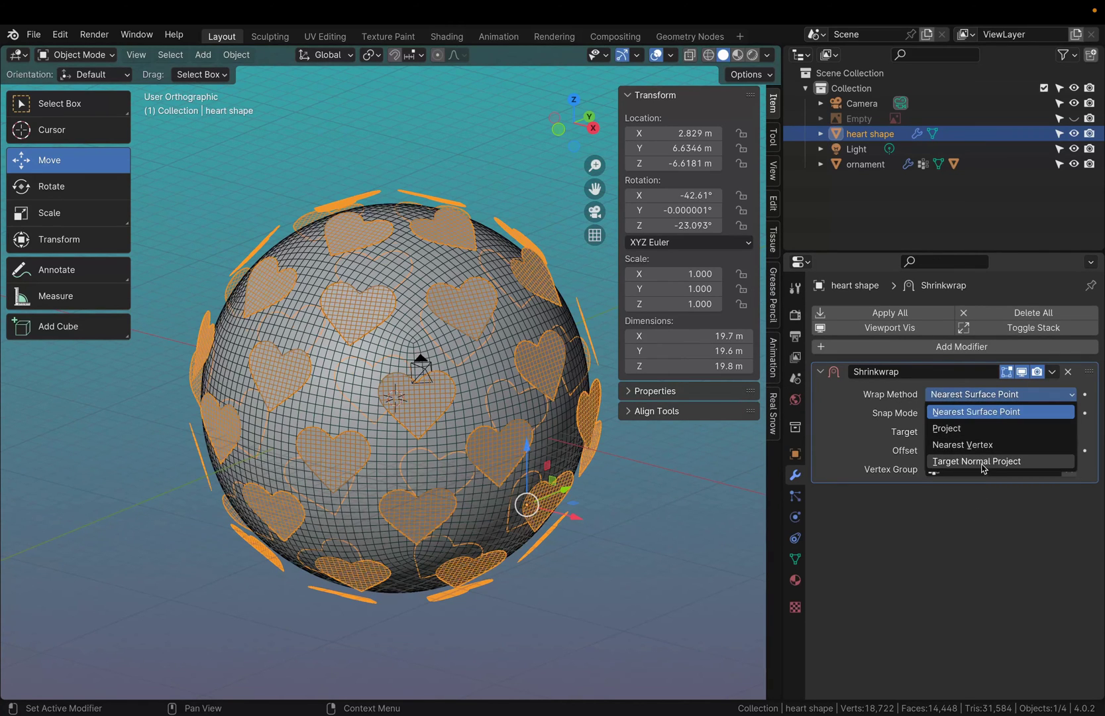
{"action": "left_click", "coordinate": [1035, 463]}
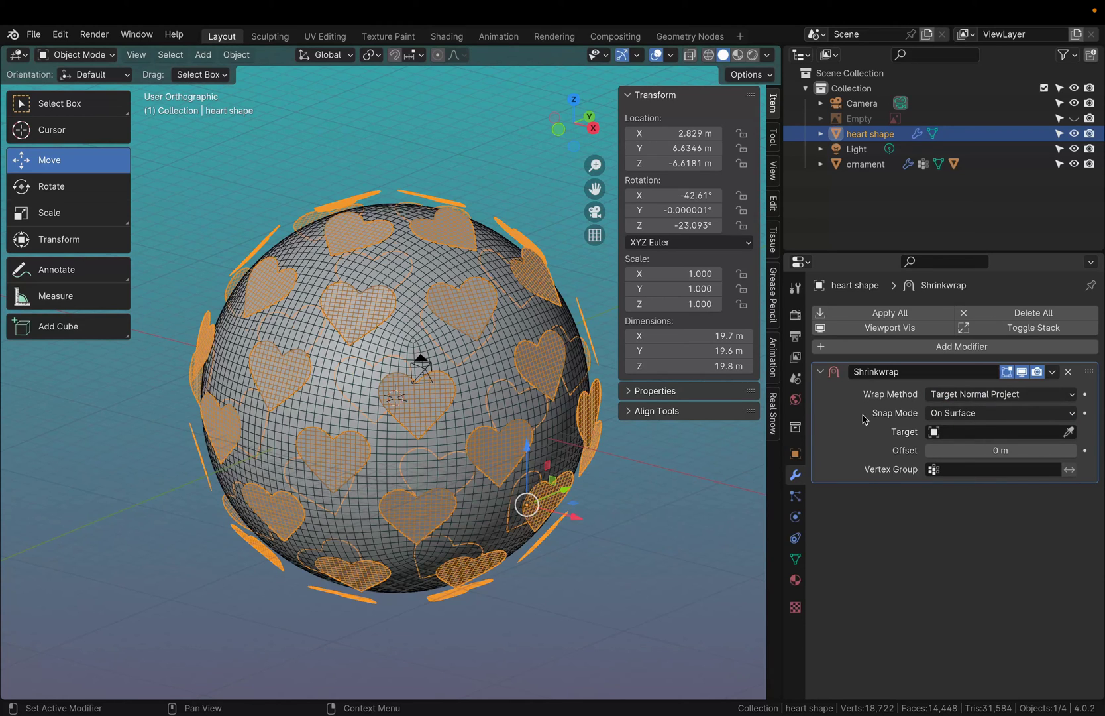
{"action": "left_click", "coordinate": [999, 411]}
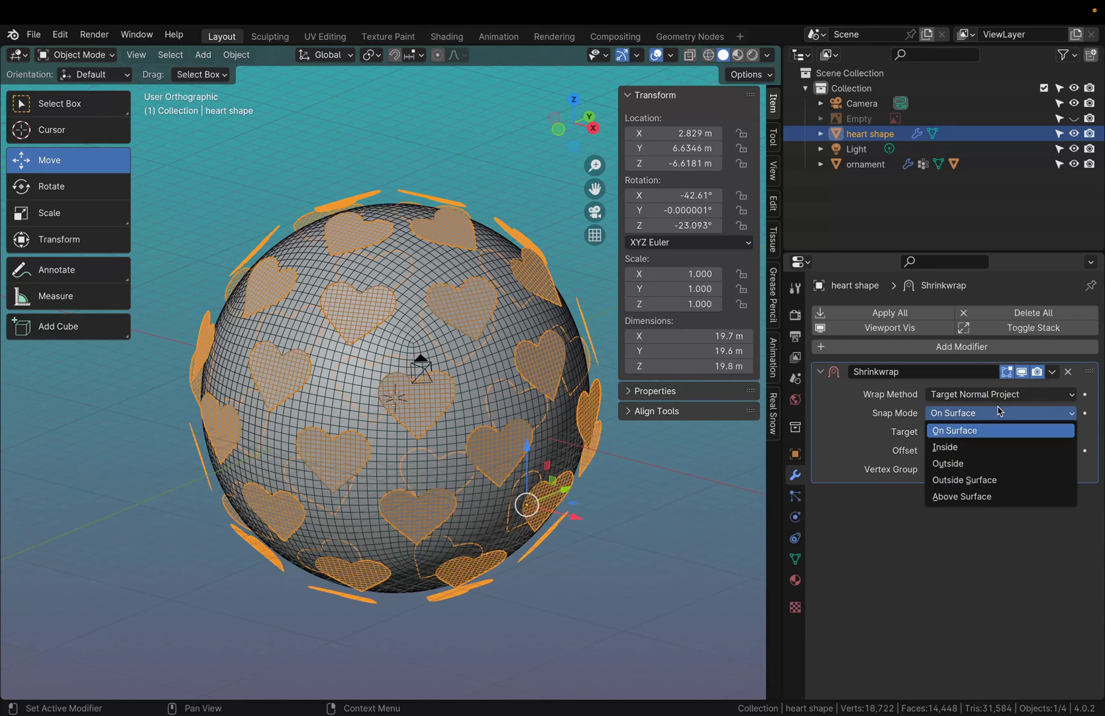
{"action": "left_click", "coordinate": [991, 500]}
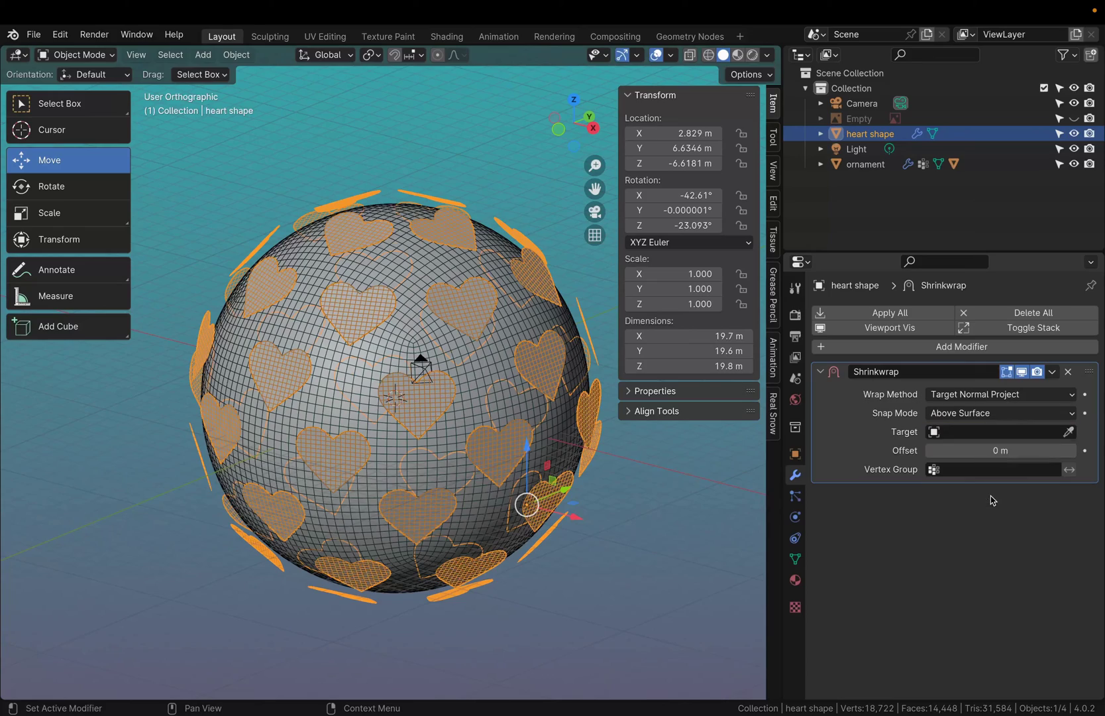
Set the Shrinkwrap target to the ornament sphere with a 0.01 m offset.
{"action": "left_click", "coordinate": [1068, 431]}
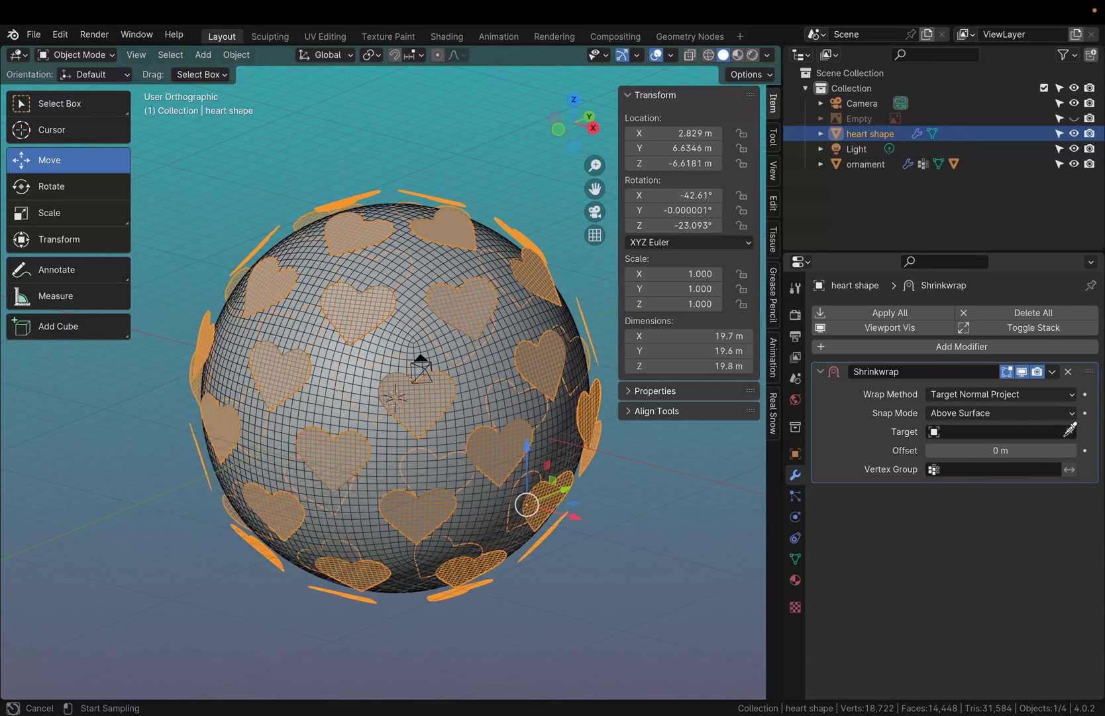
{"action": "left_click", "coordinate": [446, 258]}
{"action": "middle_click_drag", "start_coordinate": [446, 258], "coordinate": [432, 351]}
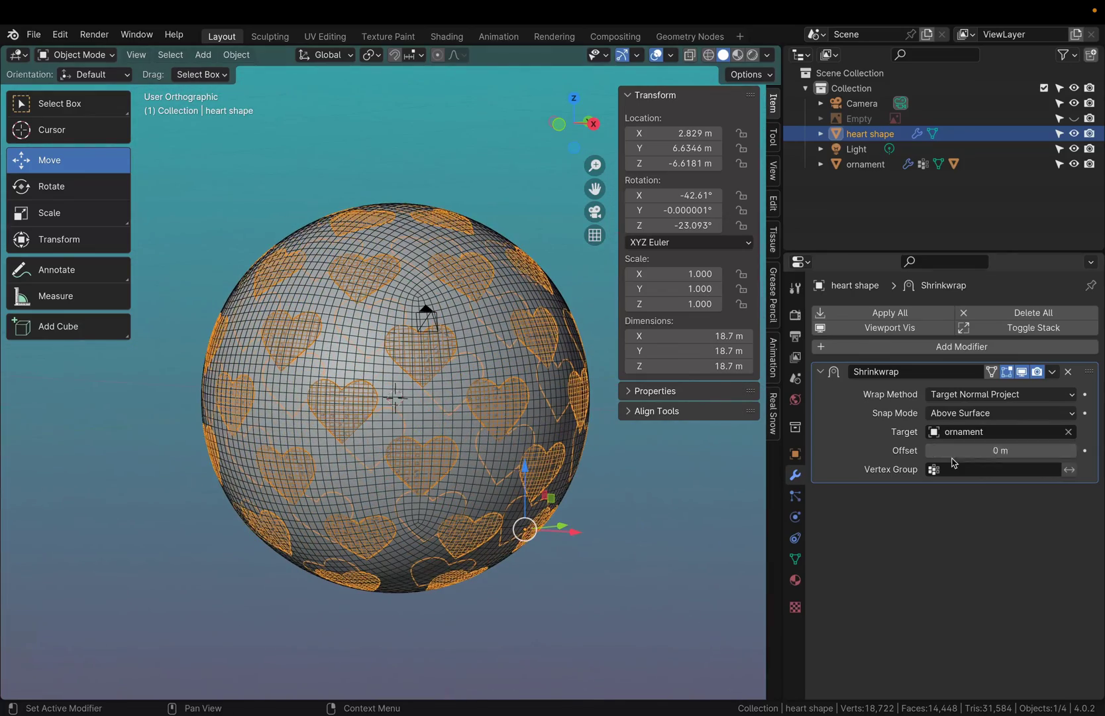
{"action": "scroll", "coordinate": [385, 440], "scroll_direction": "up", "scroll_amount": 4}
{"action": "left_click", "coordinate": [987, 454]}
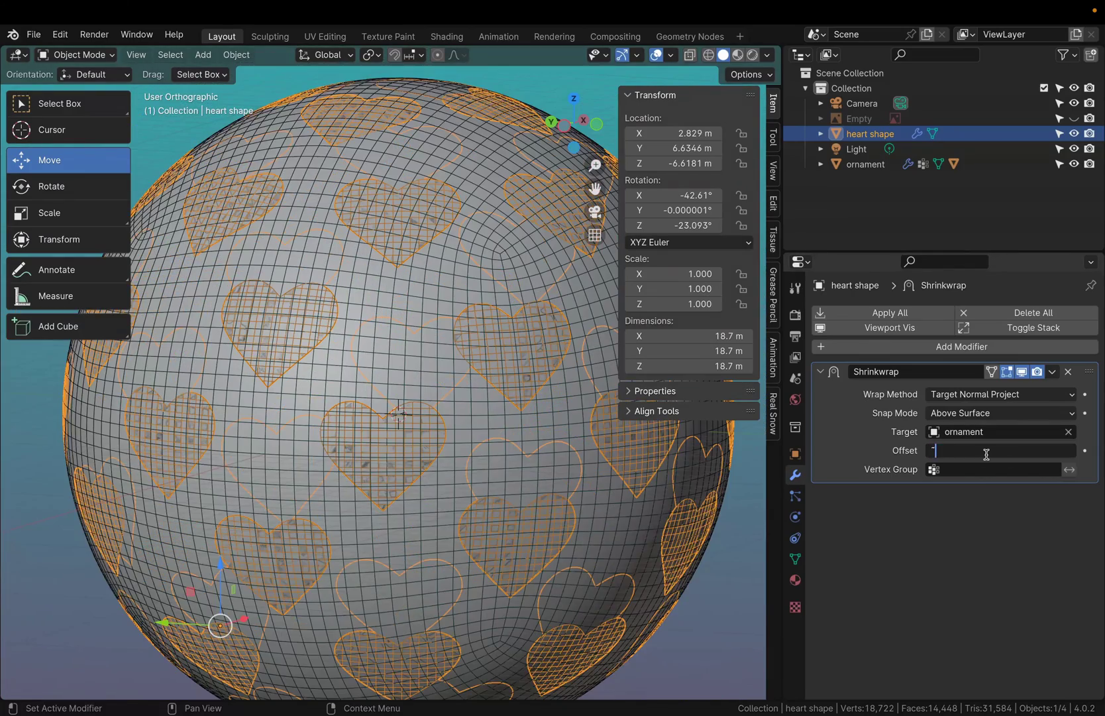
{"action": "type", "text": ".01"}
{"action": "key", "text": "Return"}
{"action": "scroll", "coordinate": [459, 521], "scroll_direction": "down", "scroll_amount": 4}
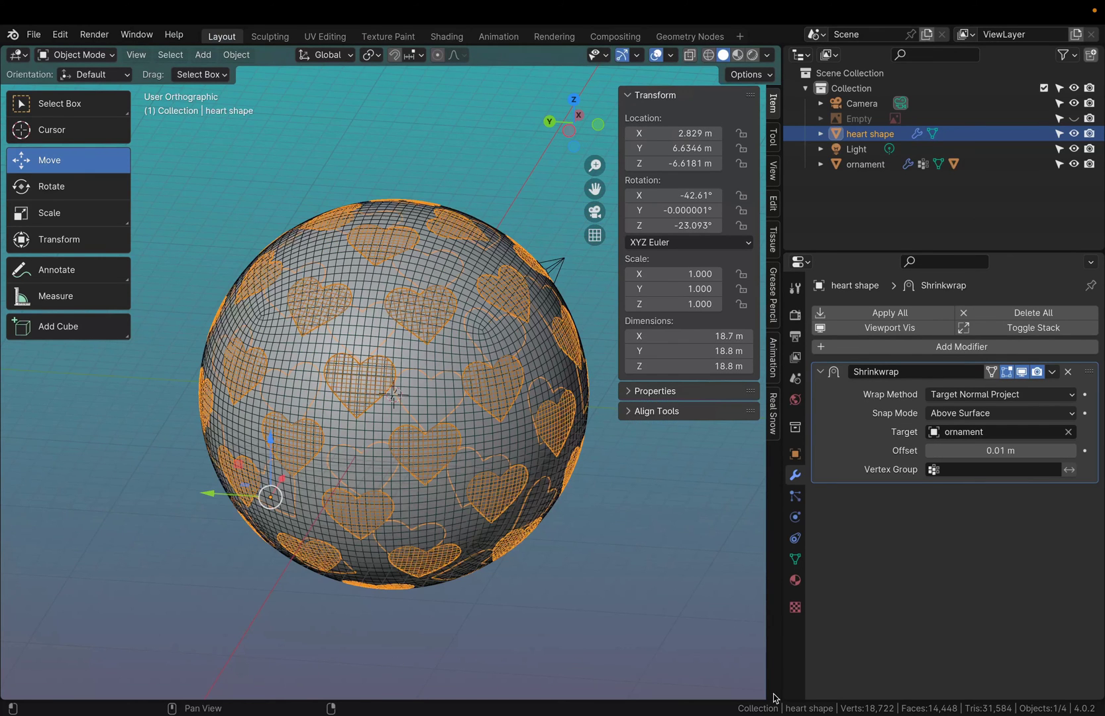
Split the viewport, switch to Material Preview, and show the Asset Browser's materials catalog below.
{"action": "left_click_drag", "start_coordinate": [775, 697], "coordinate": [775, 442]}
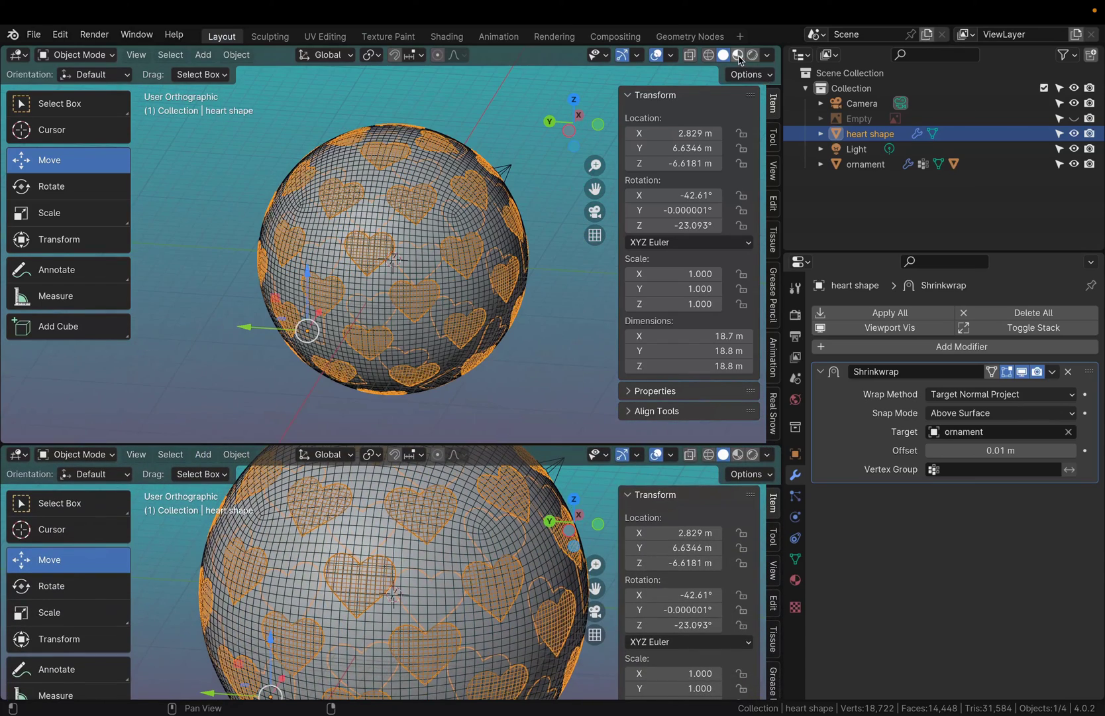
{"action": "left_click", "coordinate": [739, 55]}
{"action": "left_click", "coordinate": [18, 454]}
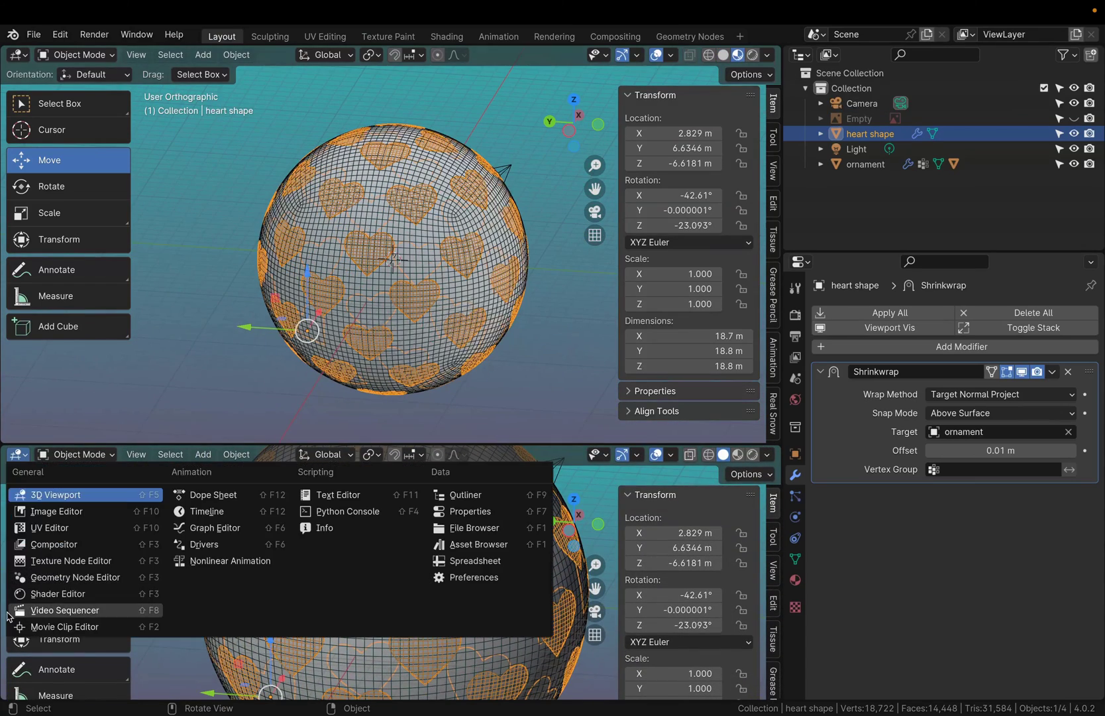
{"action": "left_click", "coordinate": [477, 544]}
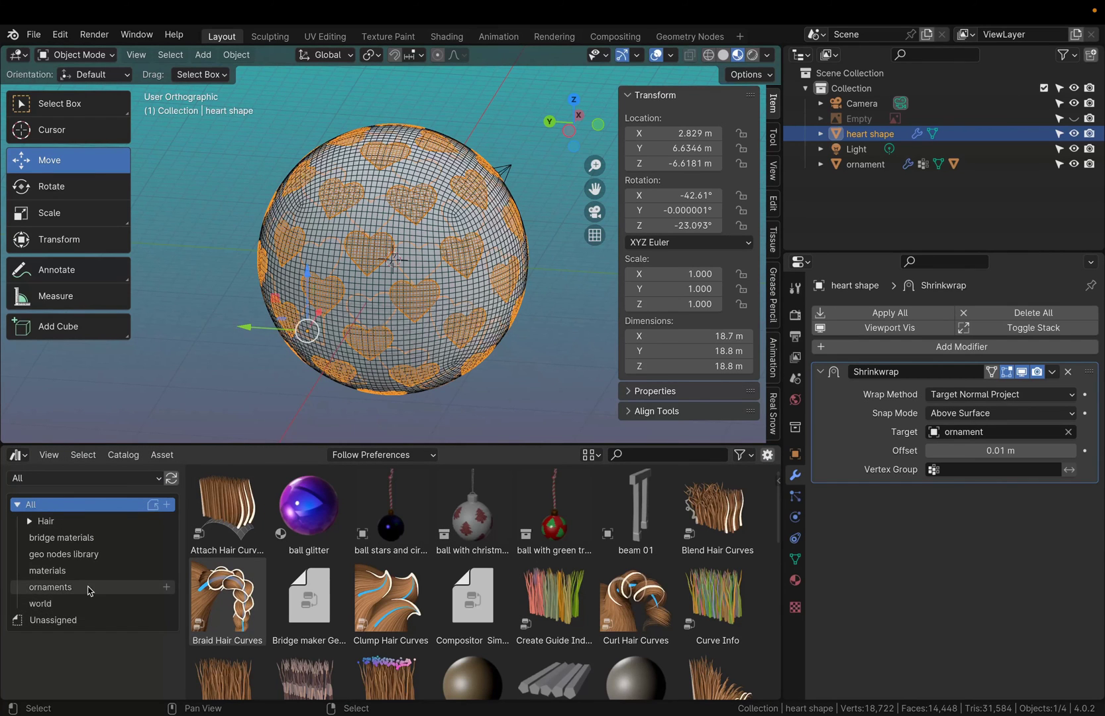
{"action": "left_click", "coordinate": [47, 570]}
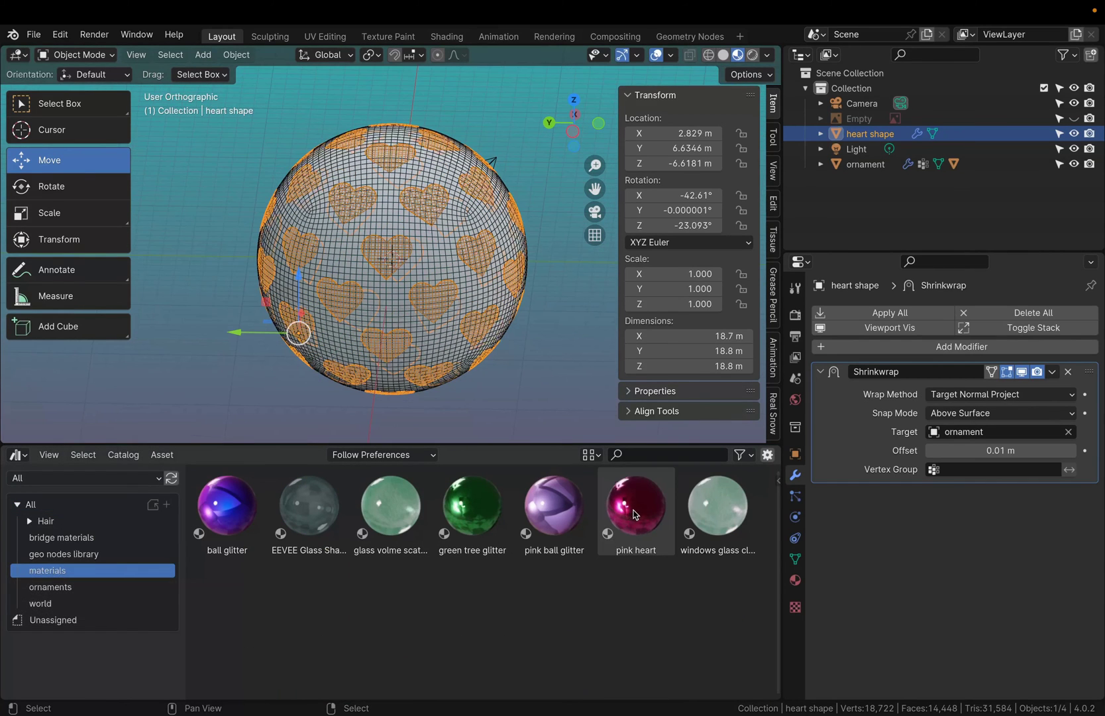
Apply pink heart to the sphere and pink ball glitter to the hearts, with overlays hidden.
{"action": "left_click_drag", "start_coordinate": [647, 513], "coordinate": [438, 255]}
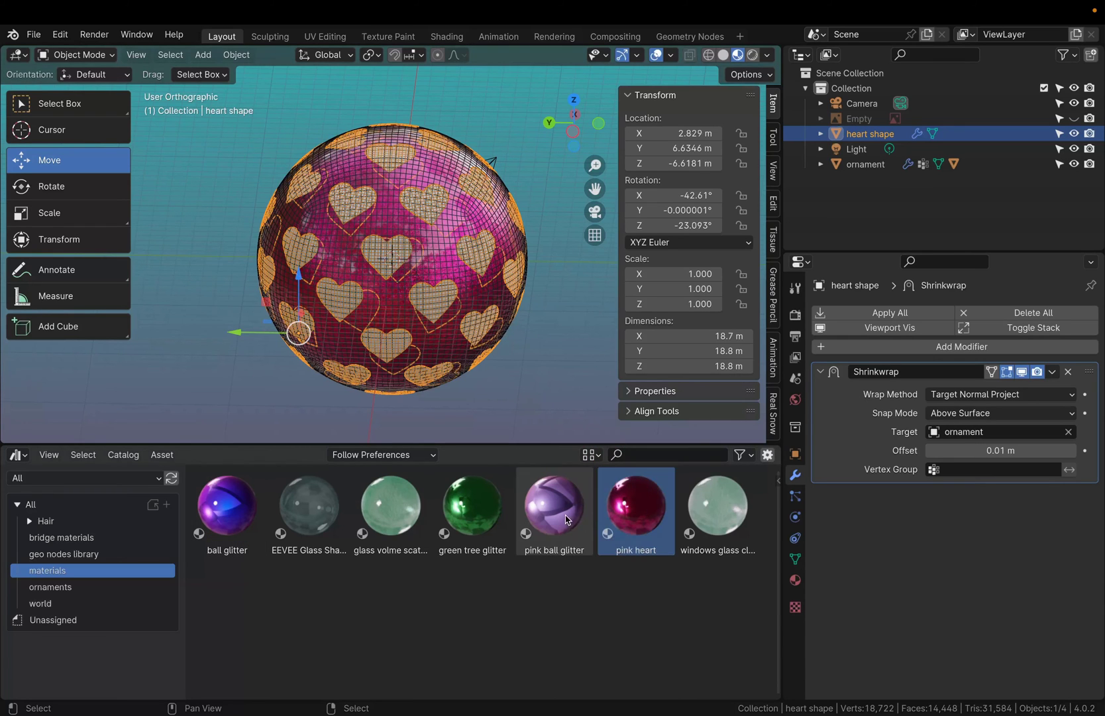
{"action": "left_click_drag", "start_coordinate": [554, 507], "coordinate": [437, 303]}
{"action": "left_click", "coordinate": [656, 54]}
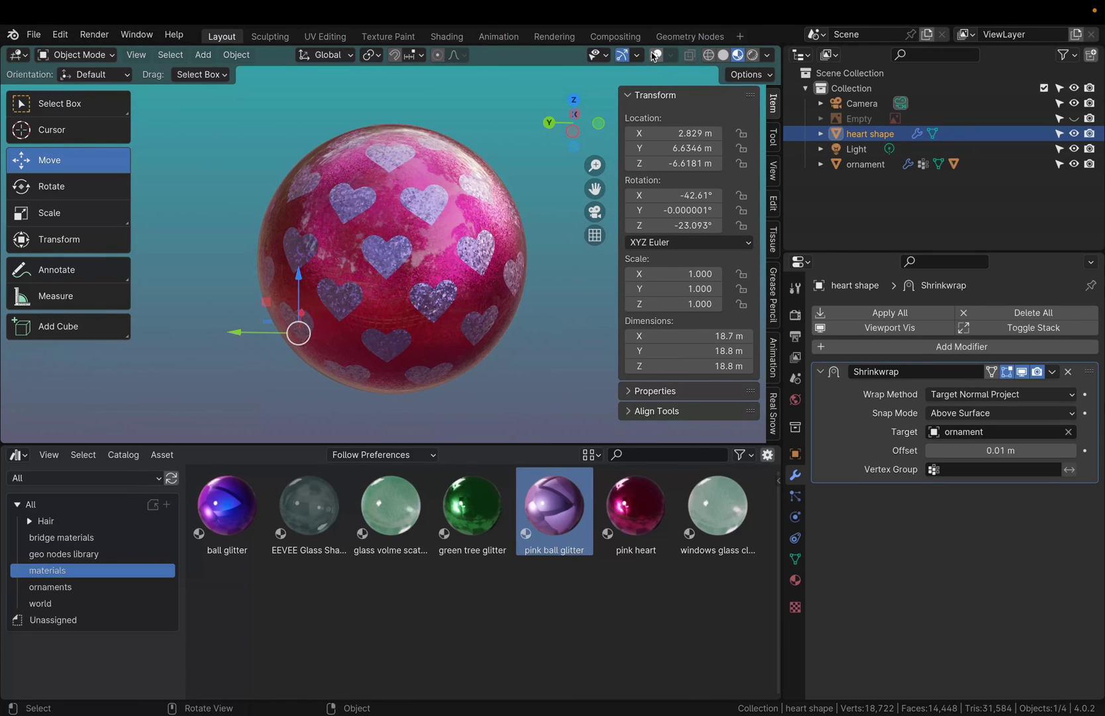
Give the sphere purple ball glitter and the hearts the pink heart material.
{"action": "scroll", "coordinate": [525, 290], "scroll_direction": "up", "scroll_amount": 2}
{"action": "middle_click_drag", "start_coordinate": [525, 291], "coordinate": [40, 296]}
{"action": "left_click_drag", "start_coordinate": [227, 505], "coordinate": [463, 275]}
{"action": "middle_click_drag", "start_coordinate": [397, 166], "coordinate": [361, 122]}
{"action": "left_click_drag", "start_coordinate": [636, 506], "coordinate": [370, 266]}
{"action": "middle_click_drag", "start_coordinate": [371, 266], "coordinate": [34, 273]}
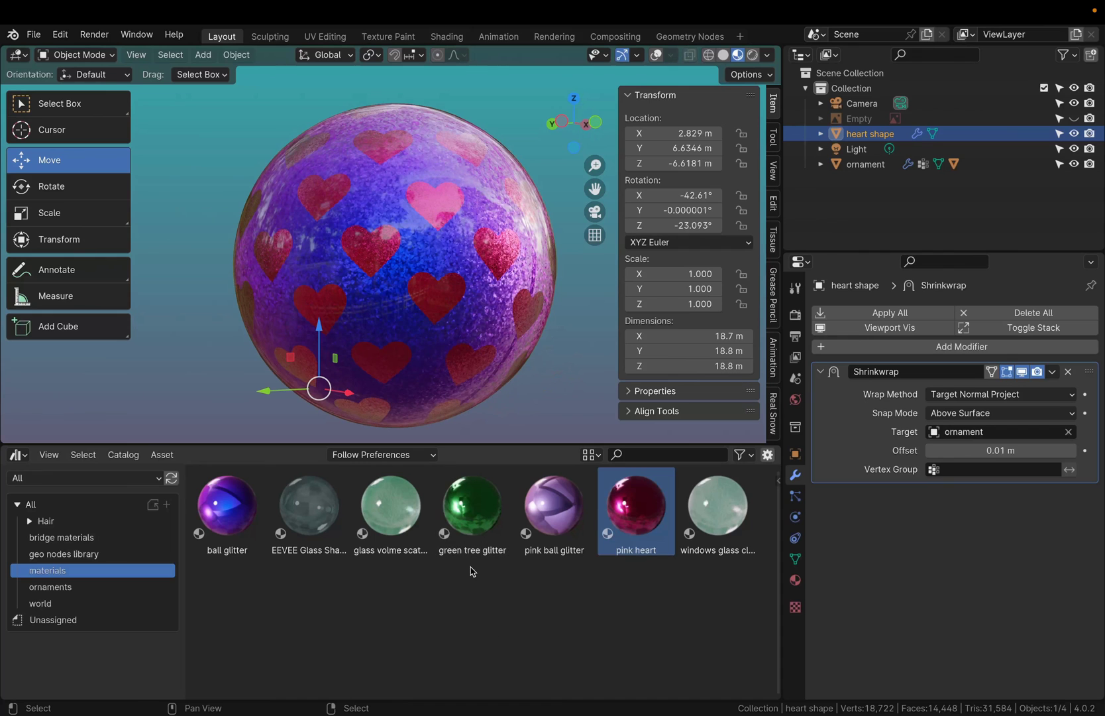
Try green tree glitter on the sphere, then settle on pink ball glitter.
{"action": "left_click_drag", "start_coordinate": [472, 507], "coordinate": [371, 265]}
{"action": "middle_click_drag", "start_coordinate": [371, 265], "coordinate": [410, 191]}
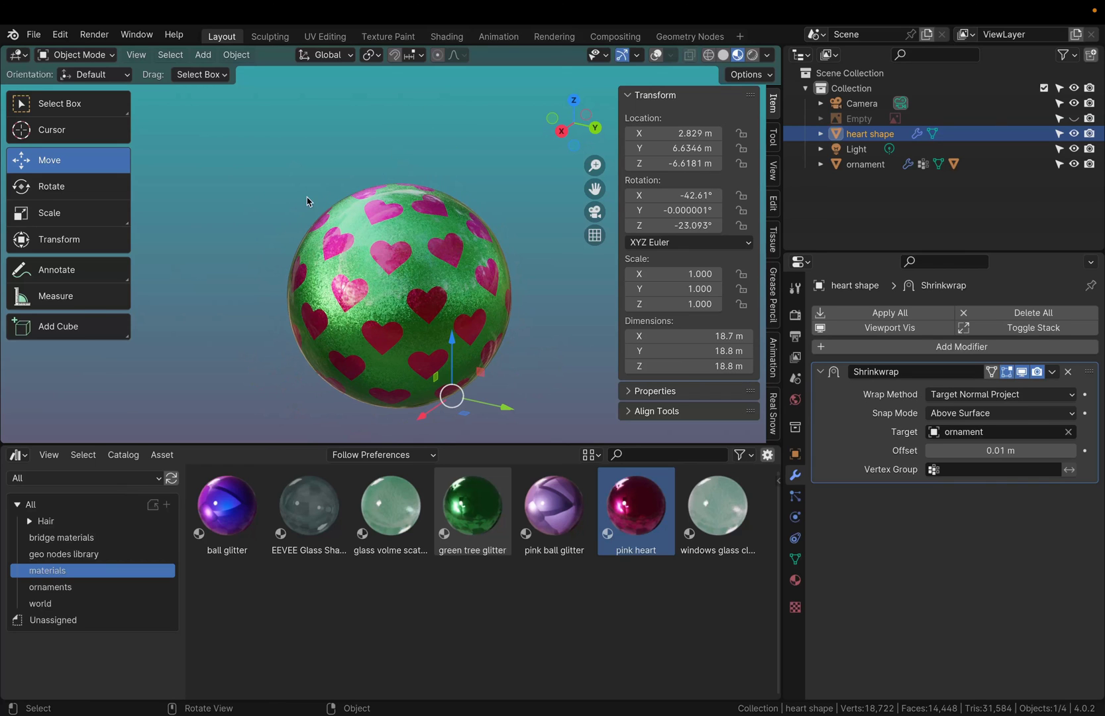
{"action": "middle_click_drag", "start_coordinate": [436, 233], "coordinate": [424, 311]}
{"action": "scroll", "coordinate": [424, 311], "scroll_direction": "up", "scroll_amount": 1}
{"action": "left_click_drag", "start_coordinate": [554, 507], "coordinate": [503, 354]}
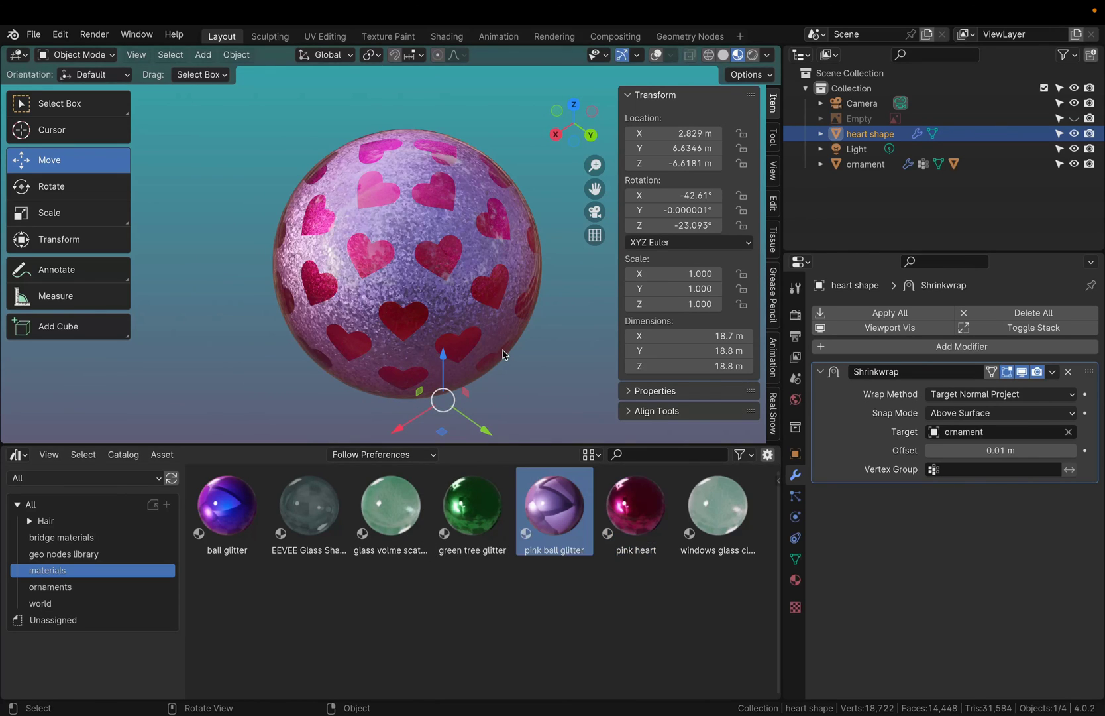